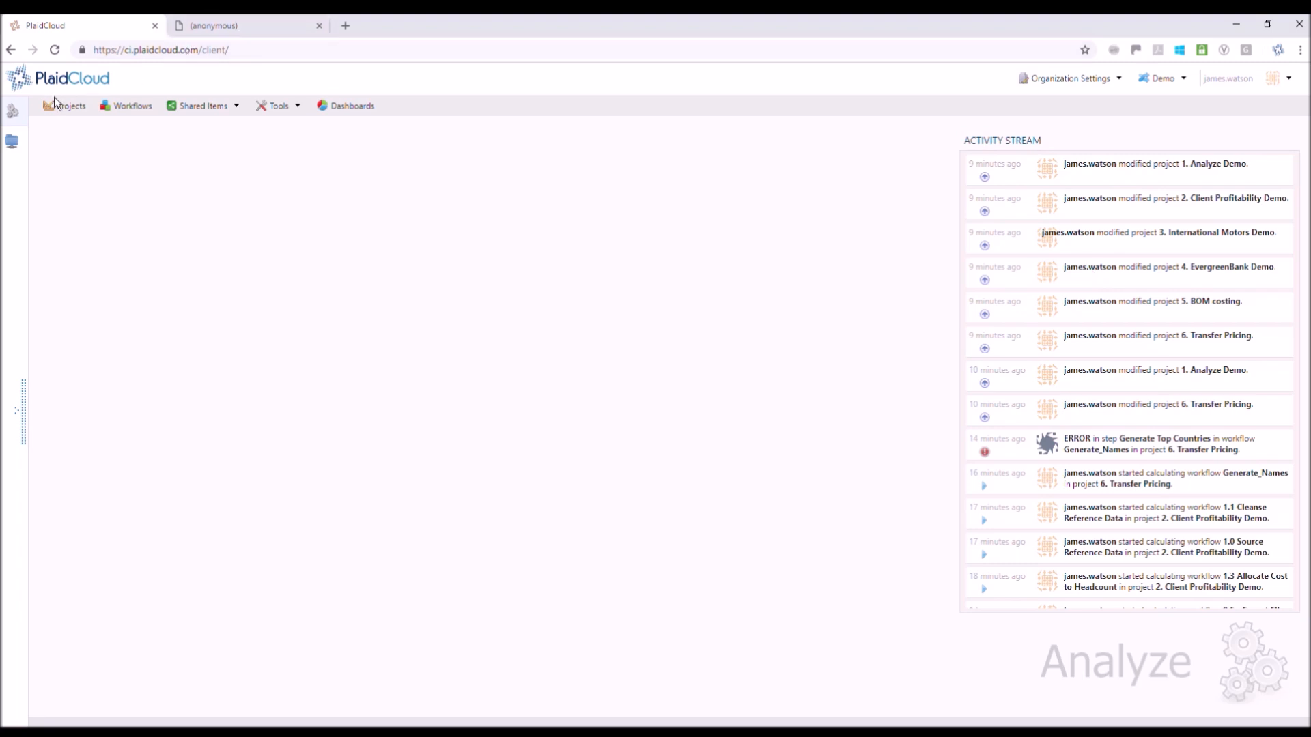
Open the projects list and look through the workflow documentation PDF for the 1. Analyze Demo project
click(65, 109)
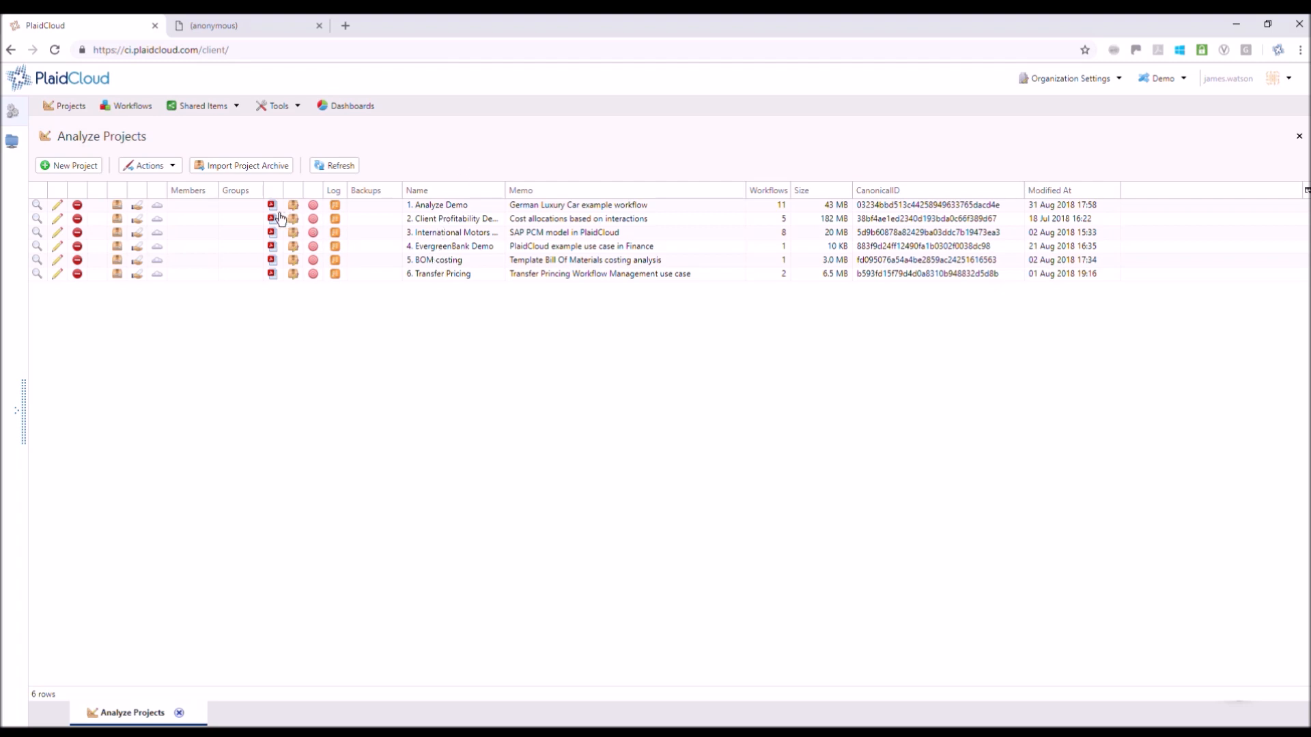
click(270, 37)
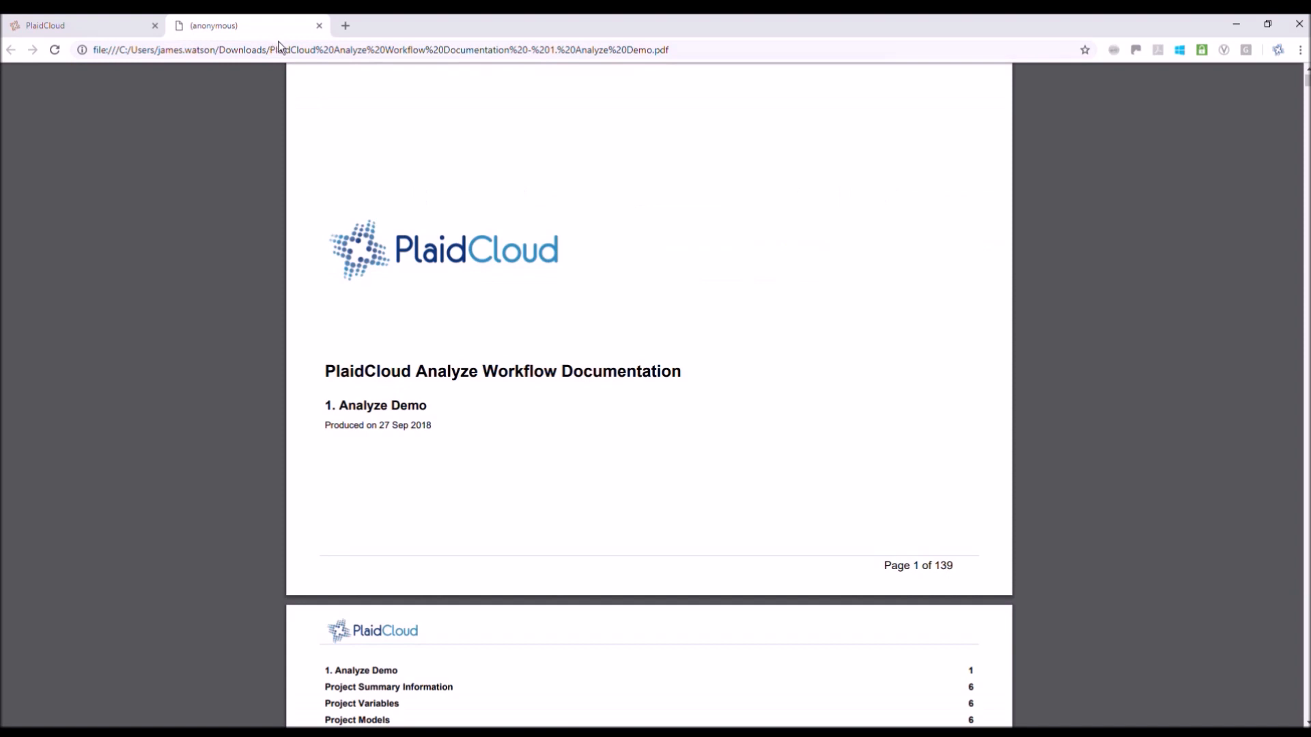
scroll(648, 409, down, 20)
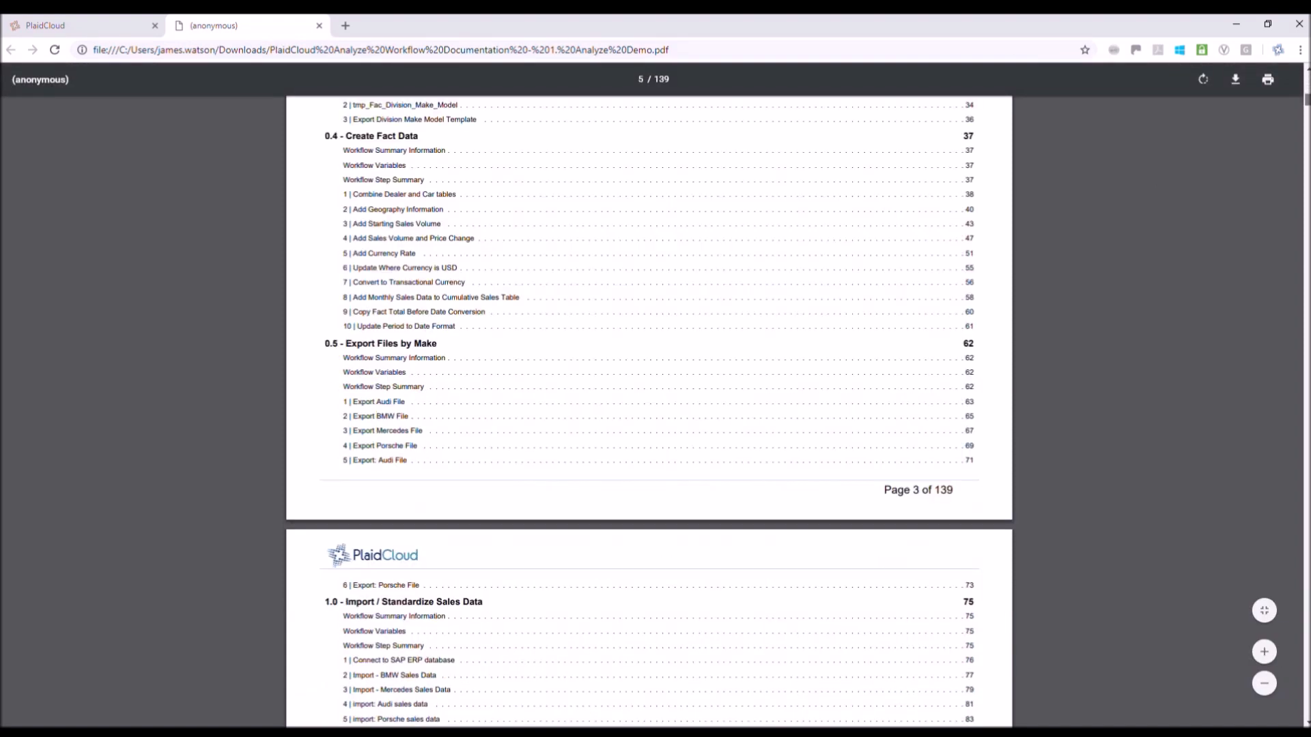
scroll(648, 409, up, 20)
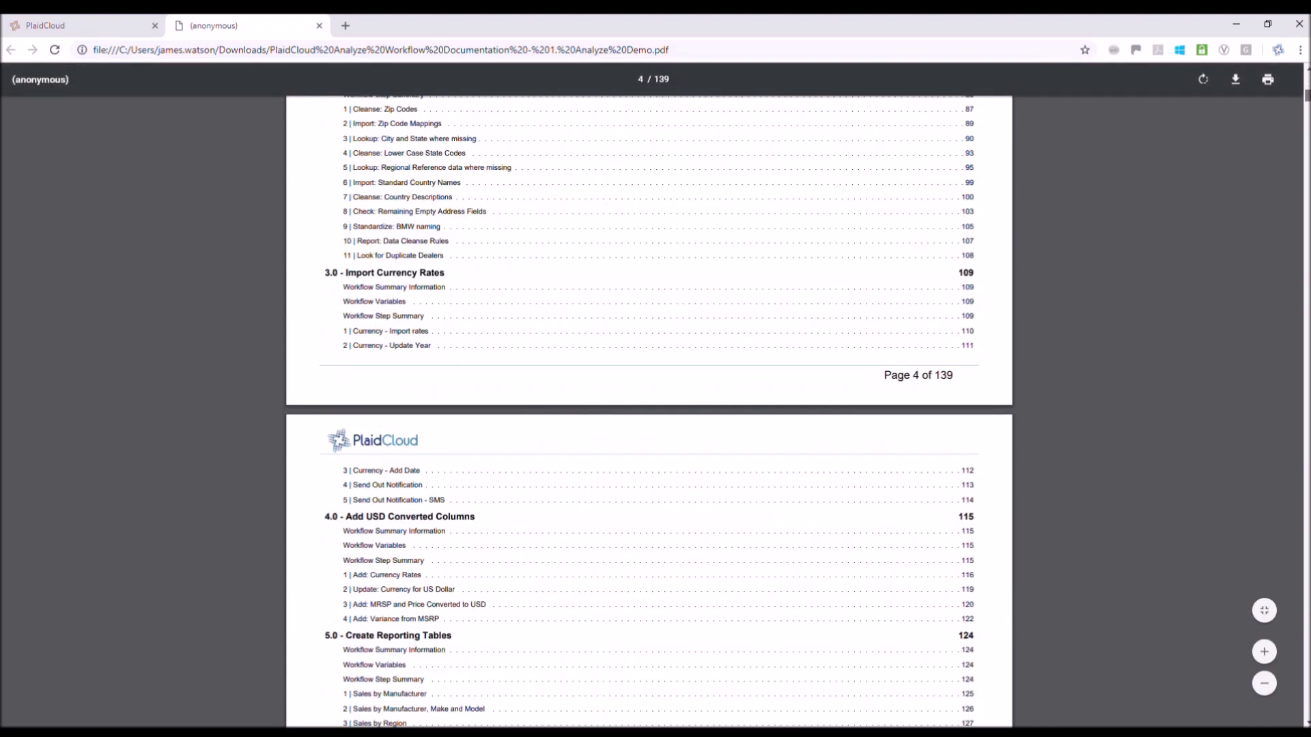
drag(1307, 84, 1308, 79)
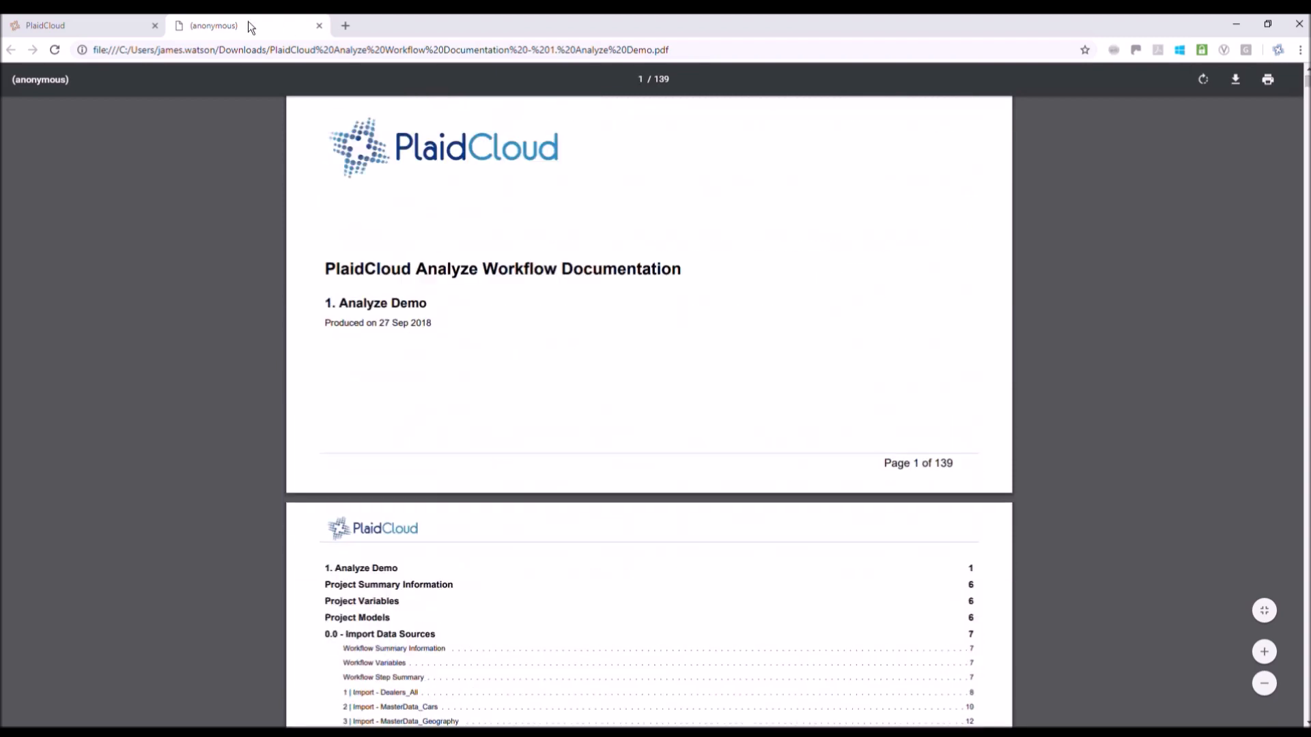
Return to PlaidCloud and list the workflows of the 1. Analyze Demo project
click(102, 26)
click(444, 209)
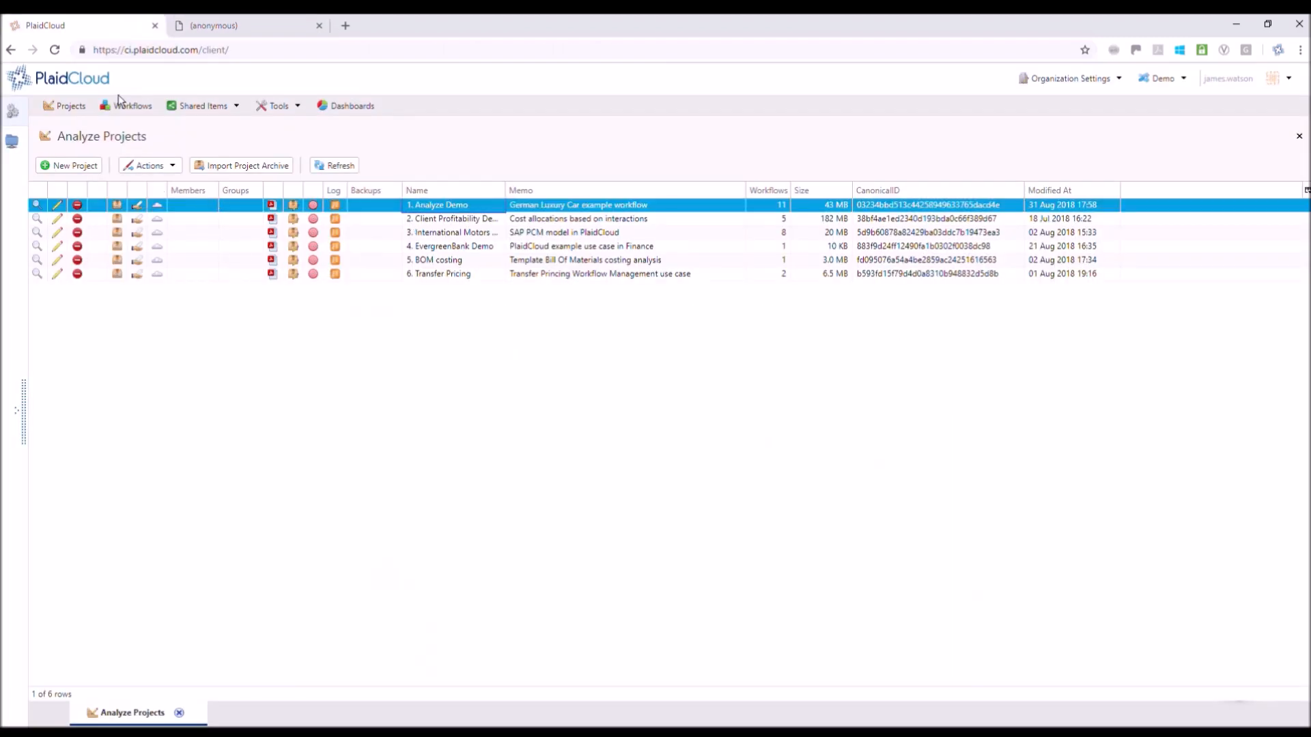
click(133, 109)
click(235, 175)
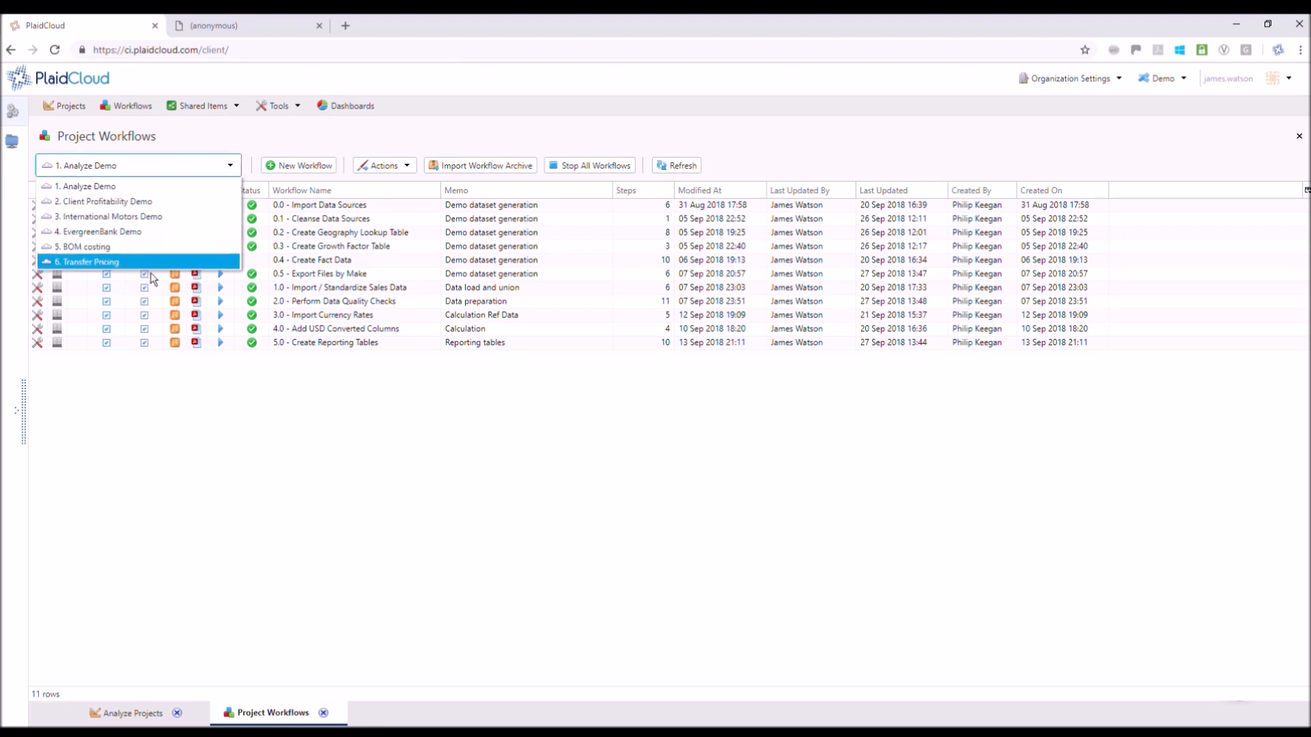
click(239, 179)
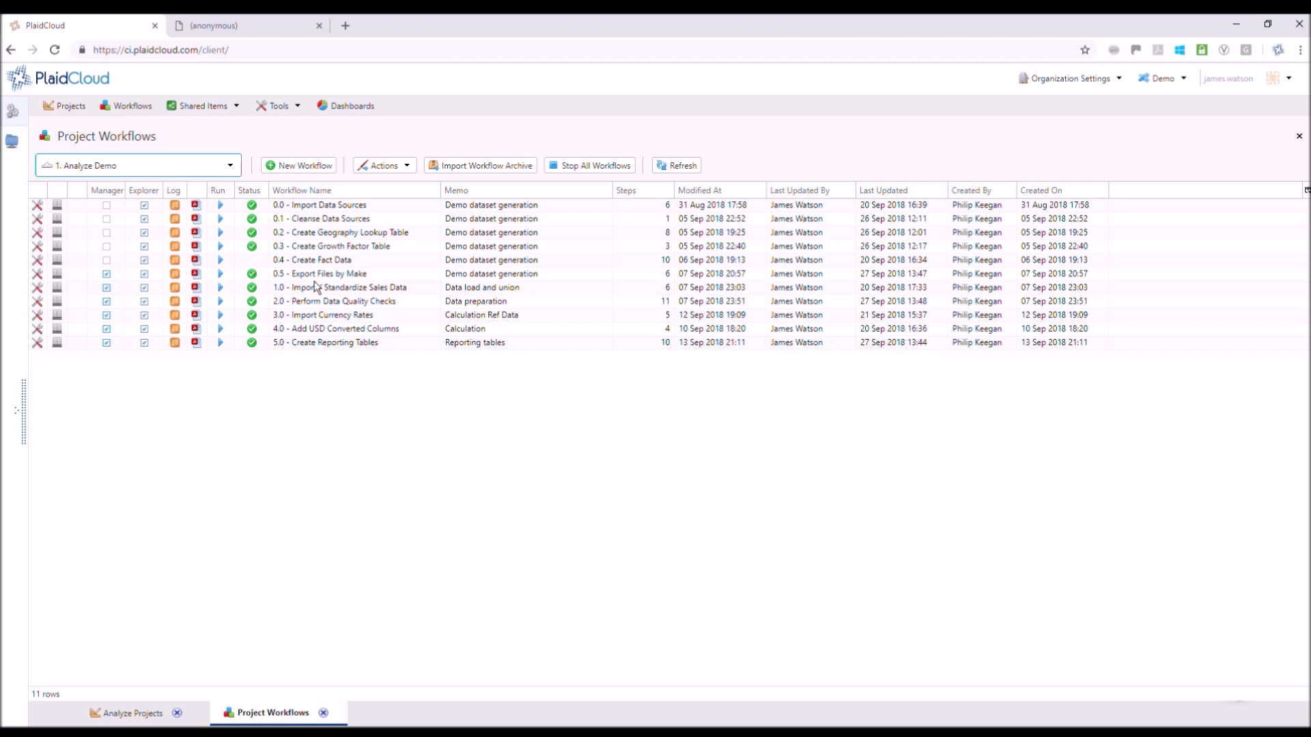
click(405, 236)
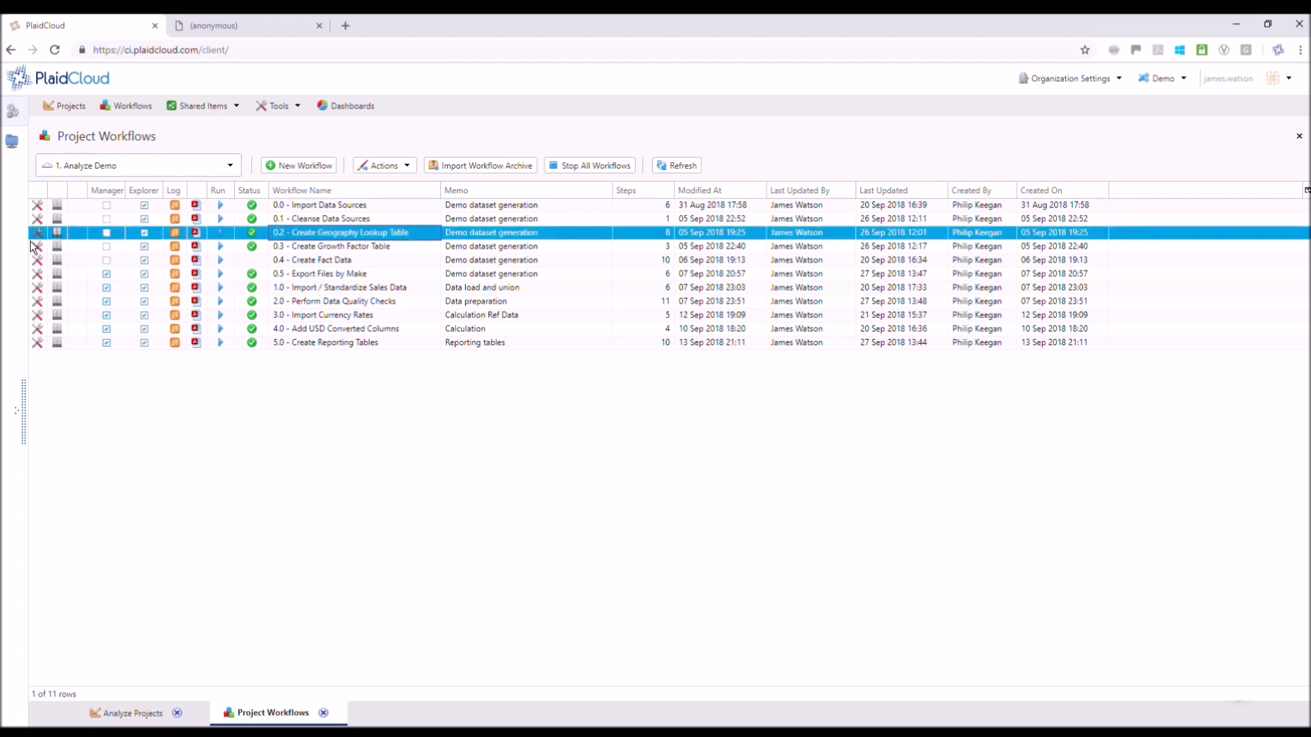
click(327, 305)
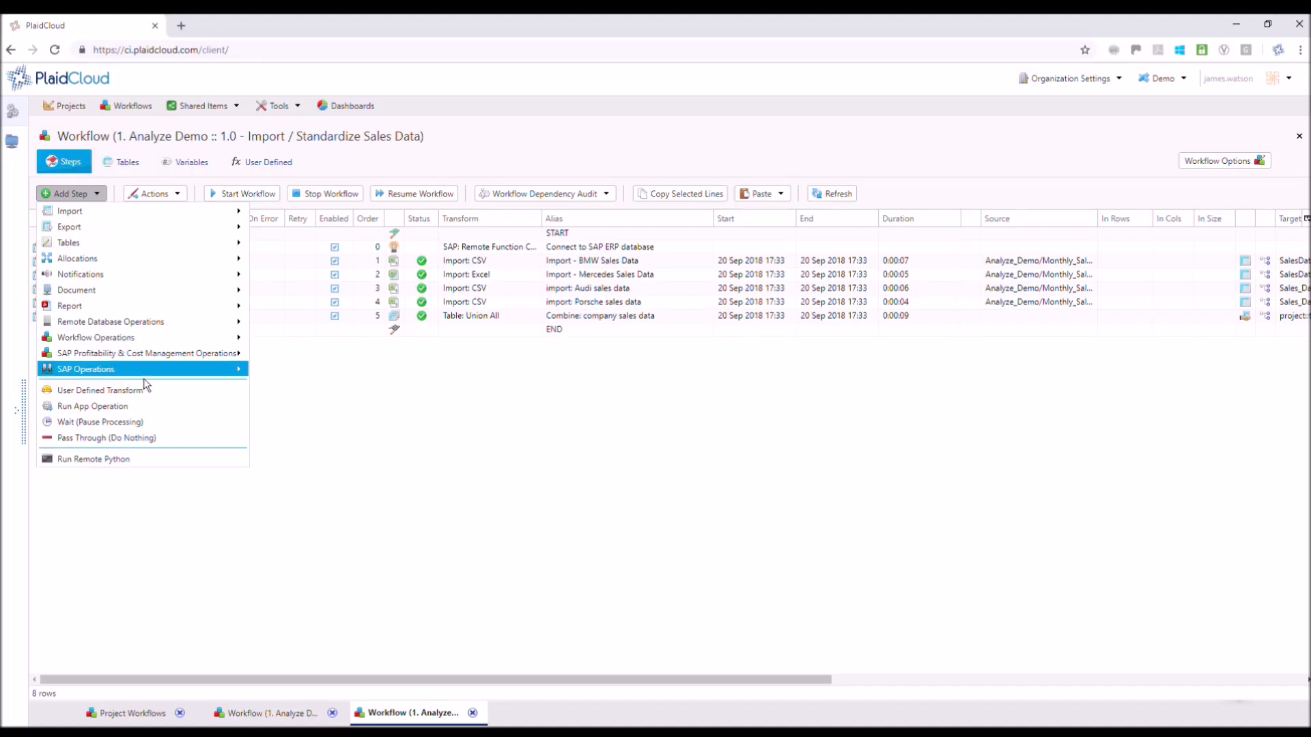
mouse_move(145, 372)
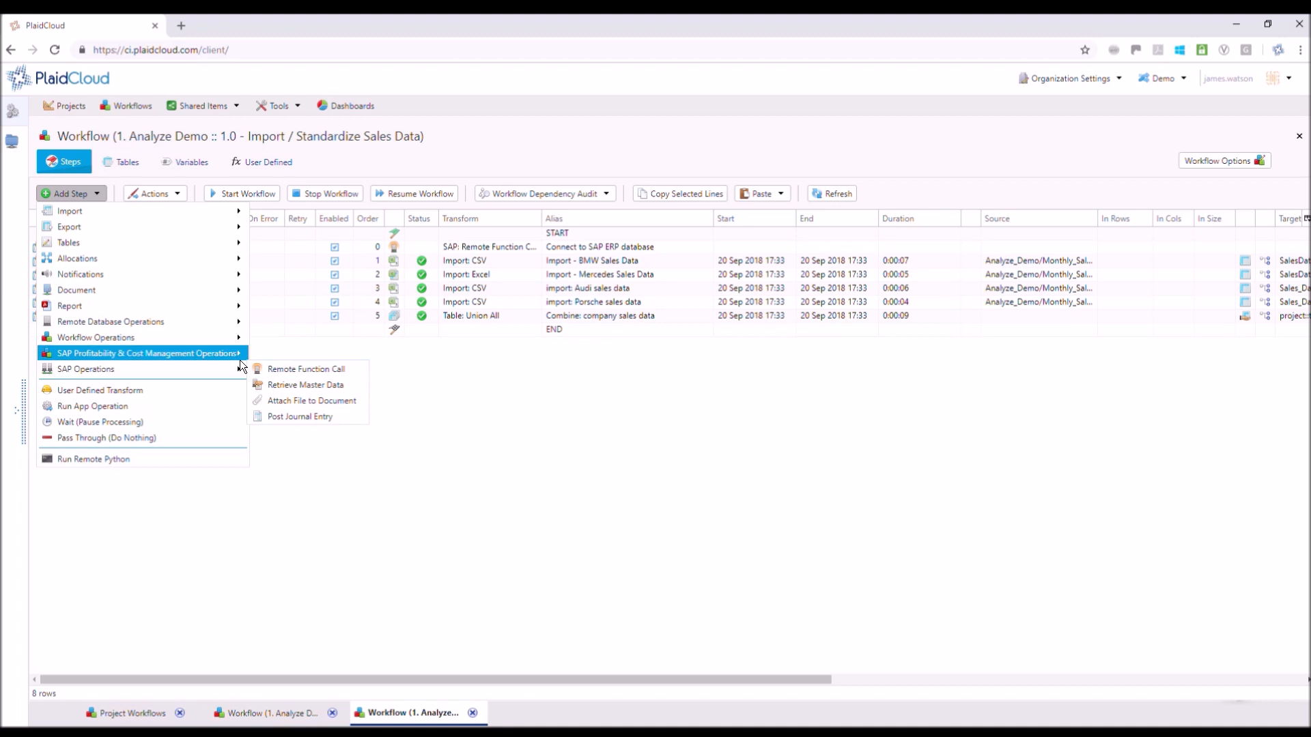
mouse_move(235, 354)
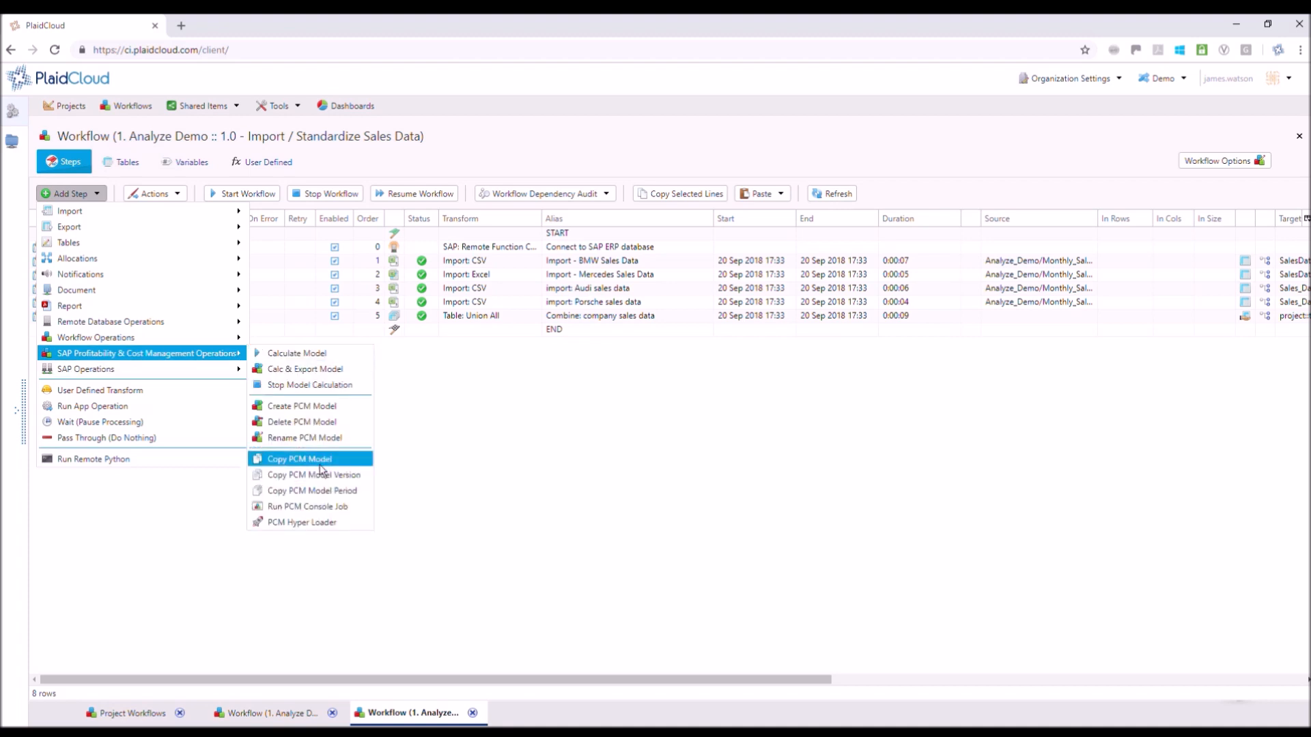
mouse_move(209, 326)
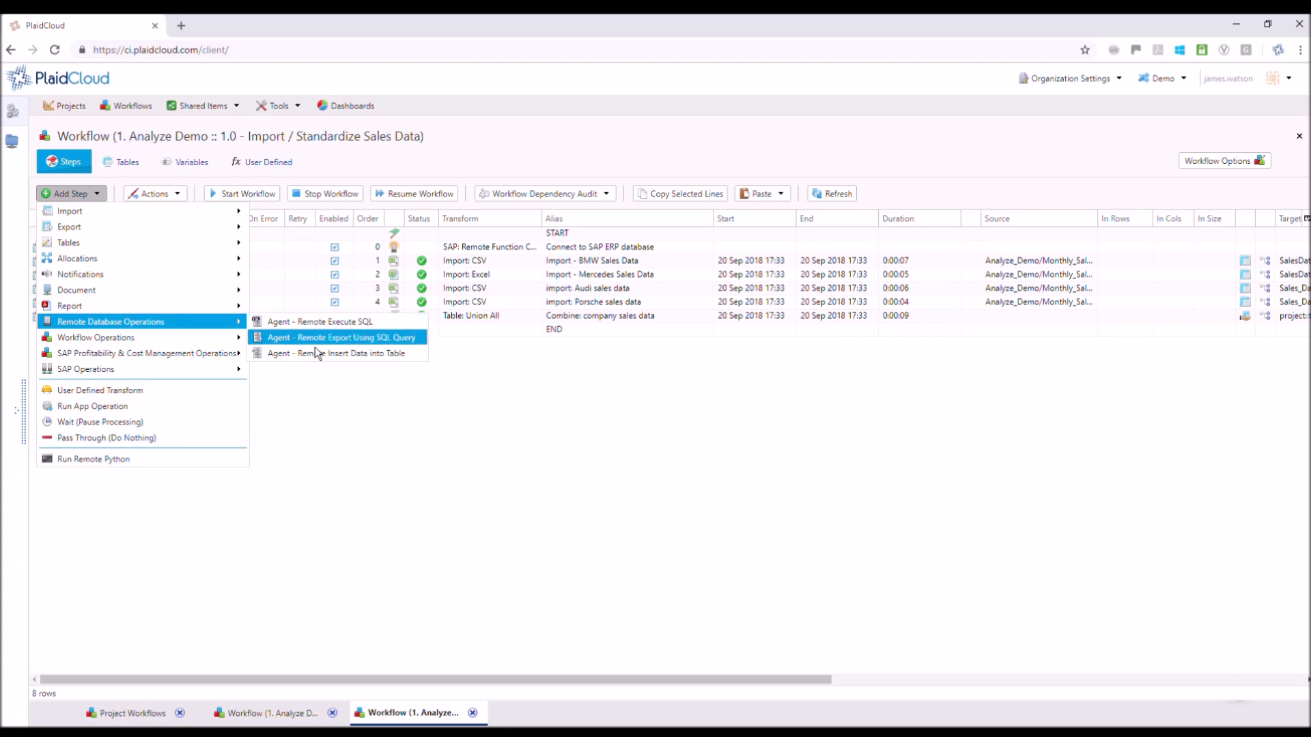
mouse_move(233, 211)
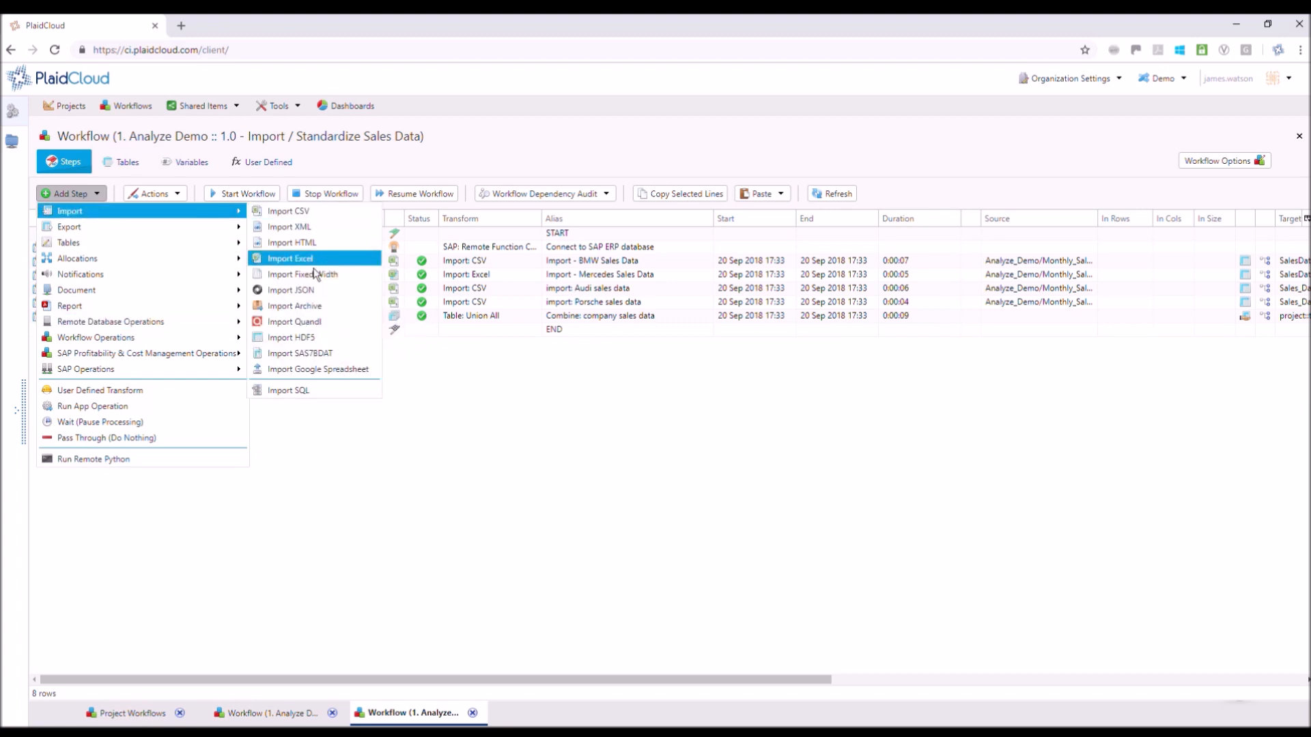
click(486, 382)
Open the union step that combines company sales data, maximize its settings, and go through its sources, ending on Porsche
click(40, 319)
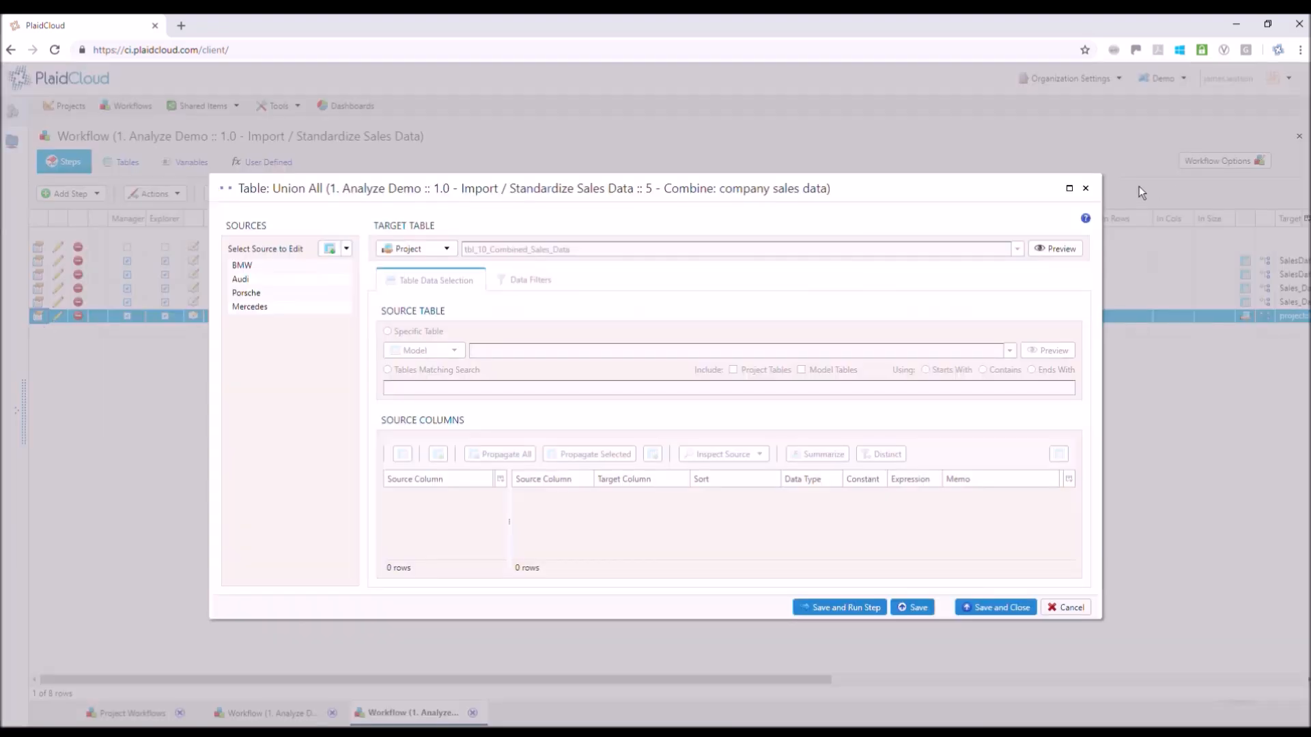
click(1069, 188)
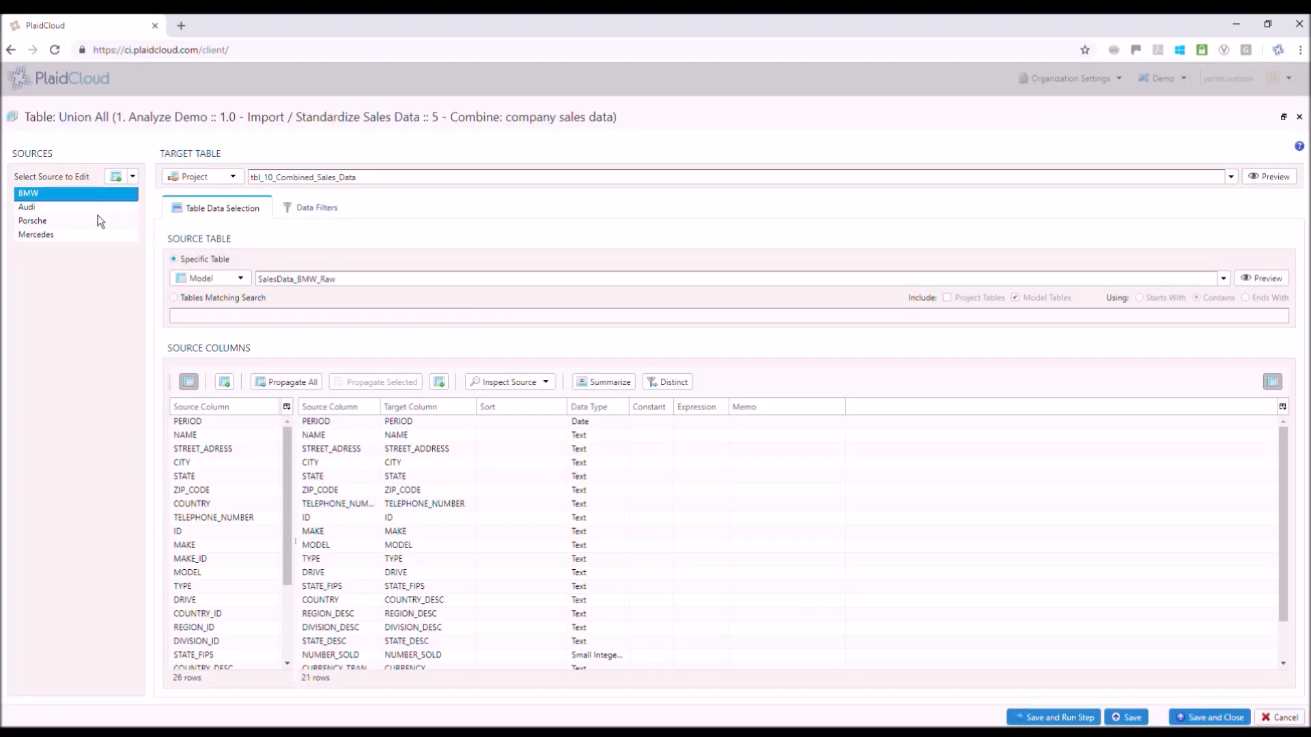
click(101, 209)
click(97, 222)
click(98, 240)
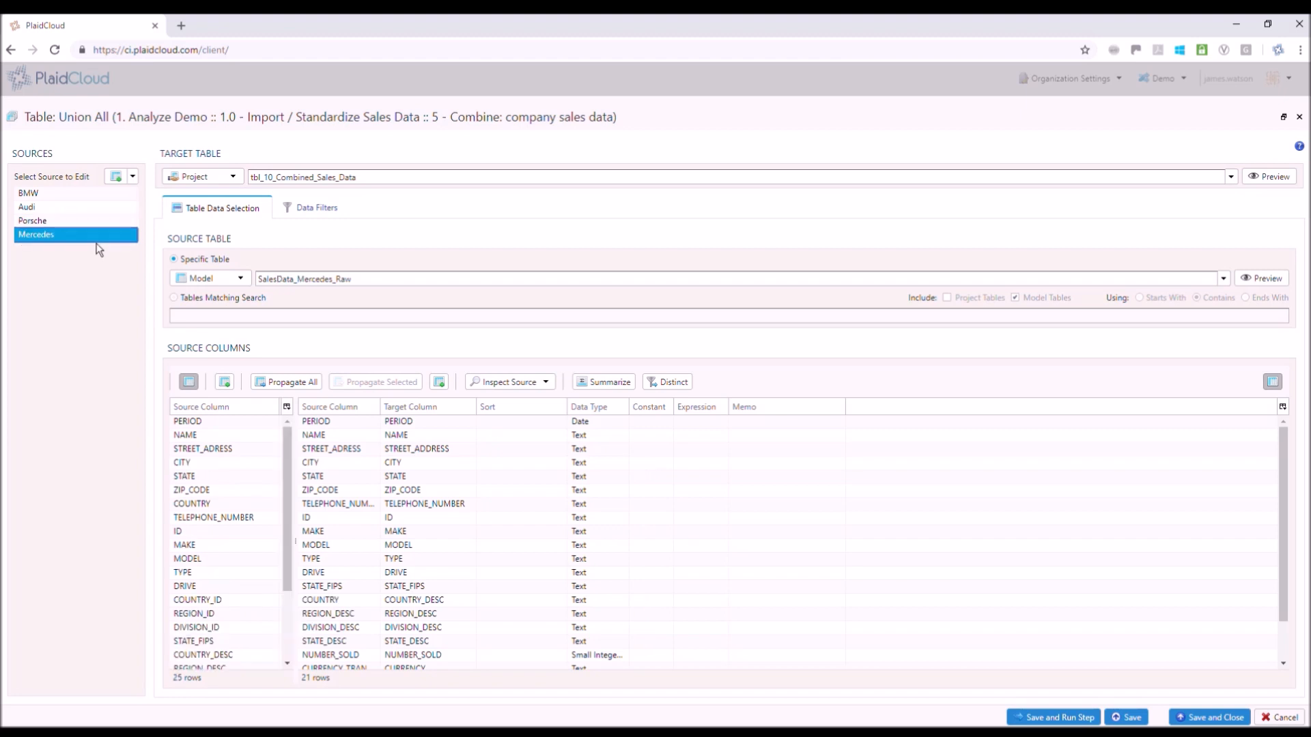
click(108, 226)
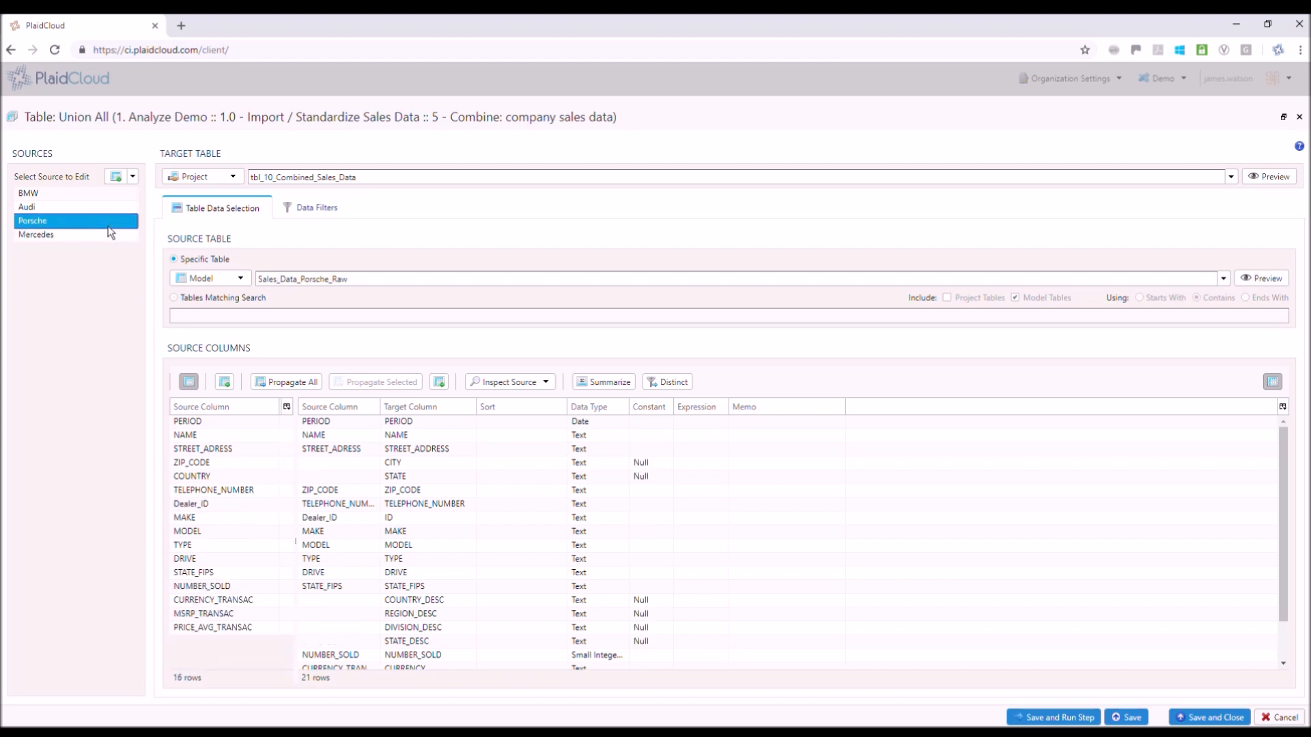
Set the data type of the Porsche source's TELEPHONE_NUMBER column to Numeric
click(461, 509)
click(624, 509)
click(625, 508)
click(615, 537)
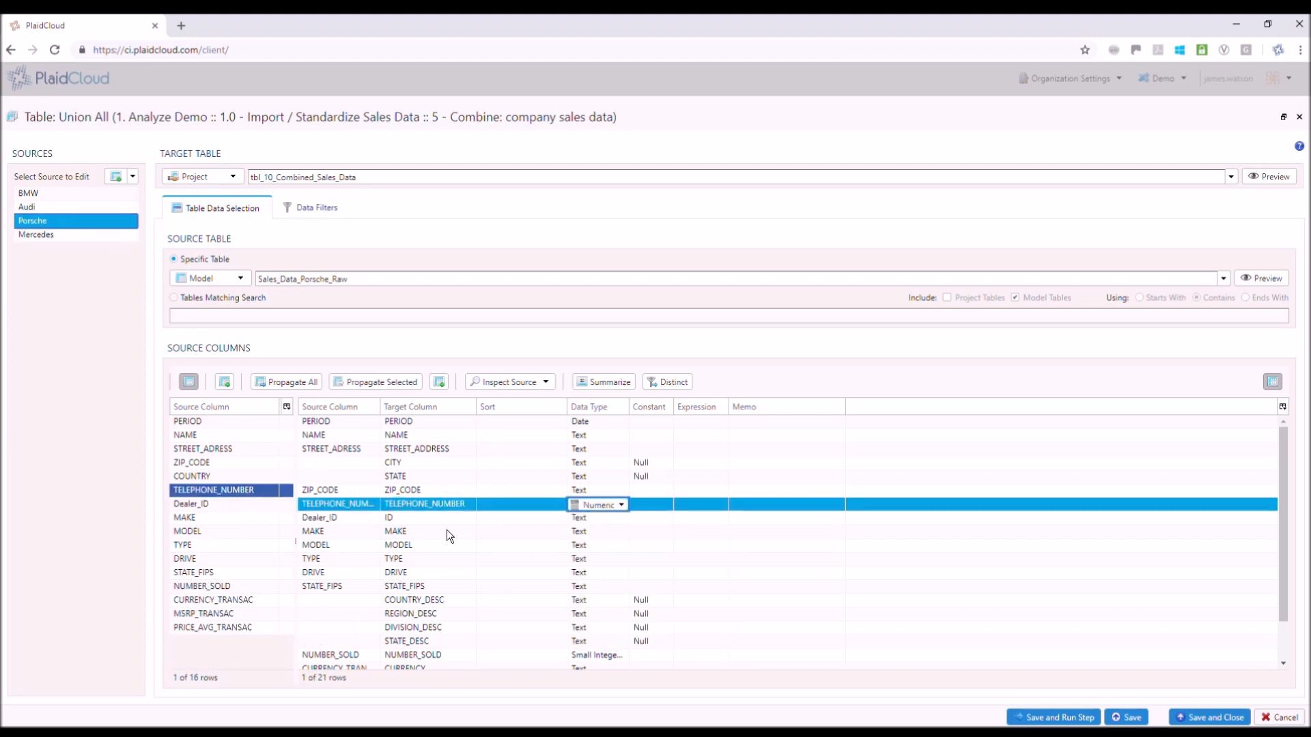
Insert a target column New_Column above TELEPHONE_NUMBER as a small integer with constant 4, and save and close the step
right_click(447, 506)
click(454, 512)
text(New_Column)
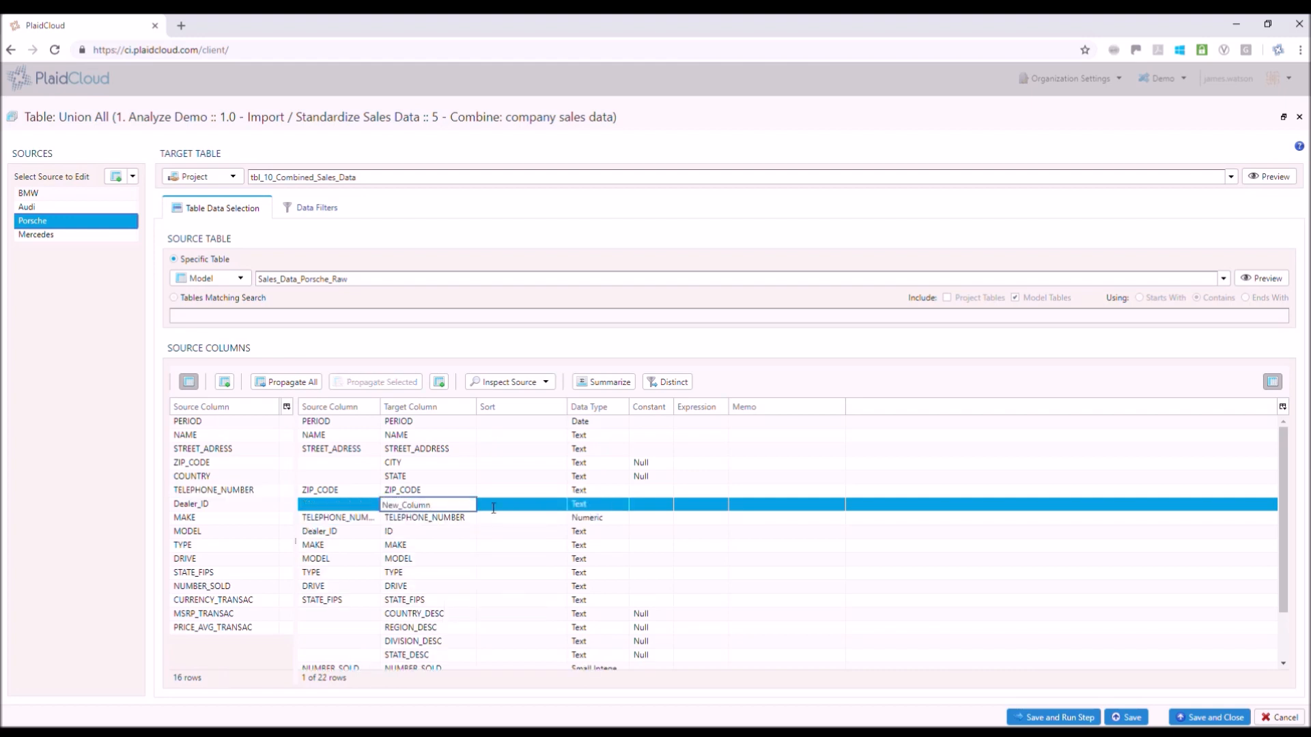
click(636, 510)
key(Return)
key(Return)
key(Right)
key(Return)
text(4)
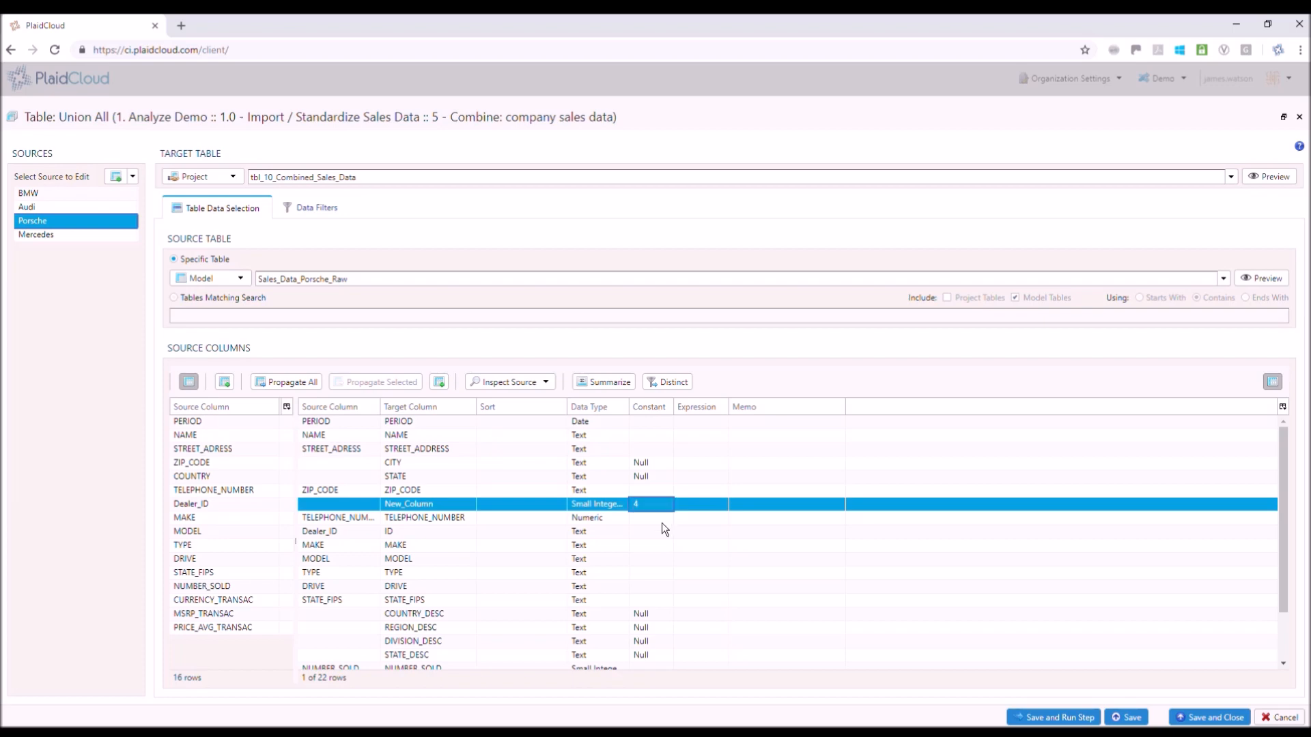
click(1209, 717)
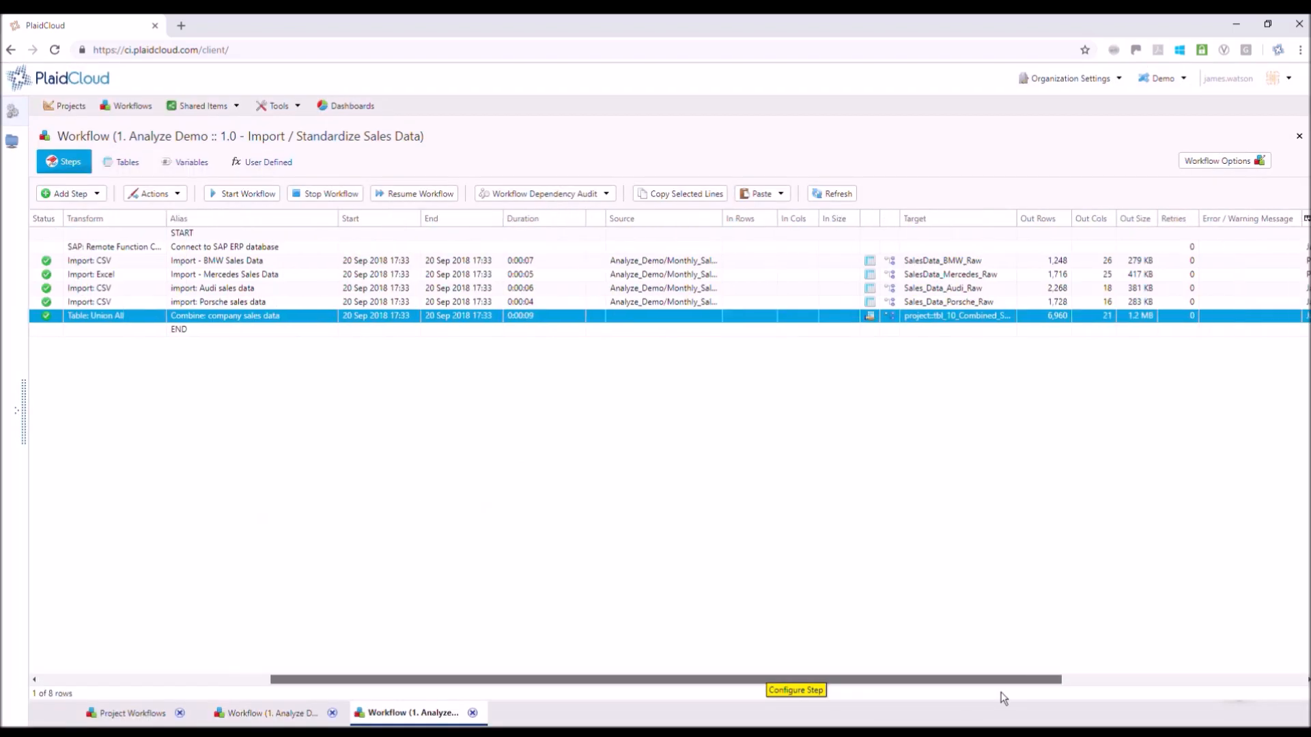
Open the union step's target table tbl_10_Combined_Sales_Data and look through its BMW and Audi rows
scroll(1024, 695, right, 2)
click(799, 316)
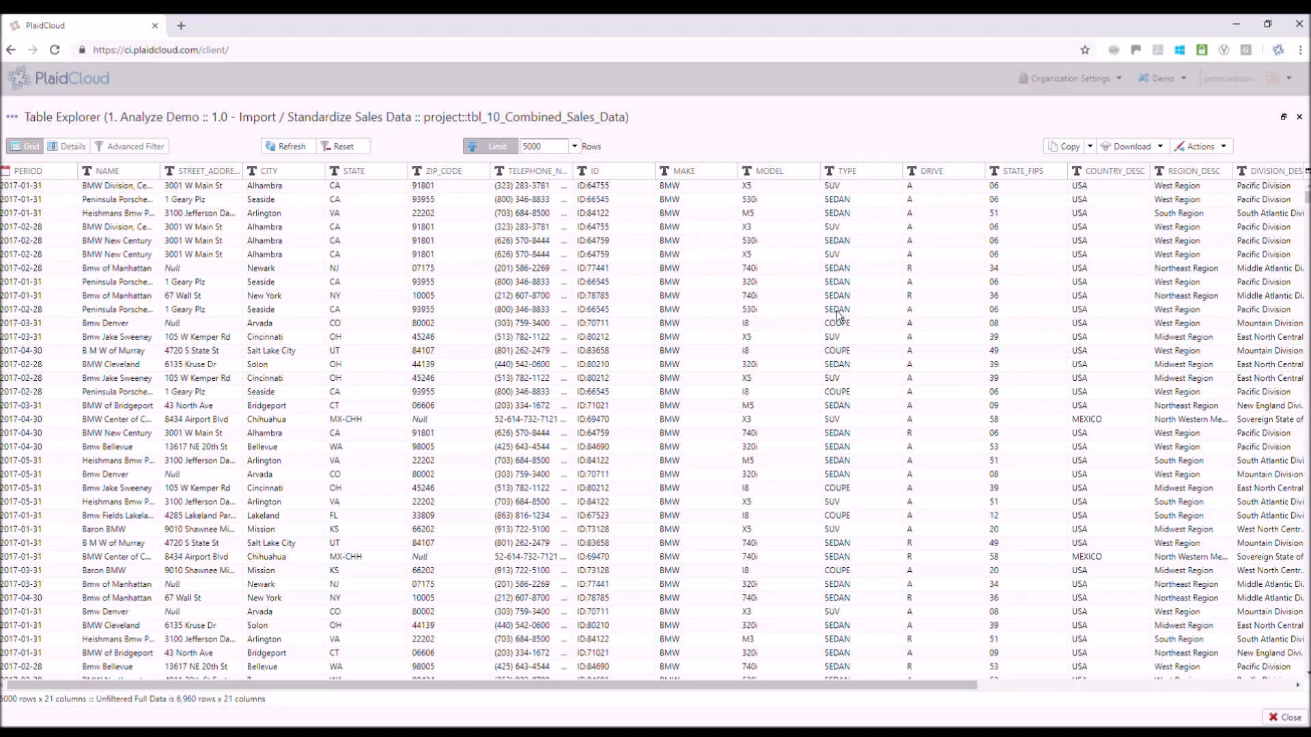
drag(1307, 198, 1307, 283)
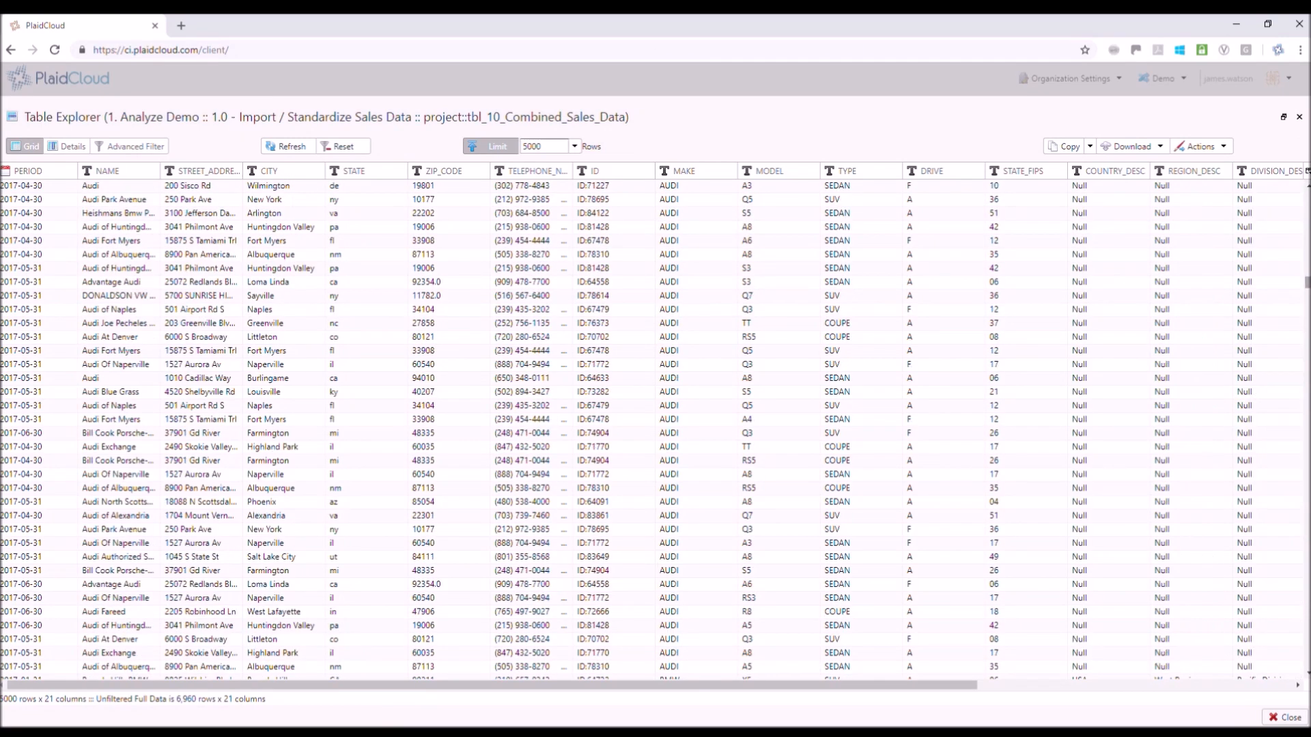
Show the combined table's column details and filter PERIOD to 2017-01-31
click(68, 146)
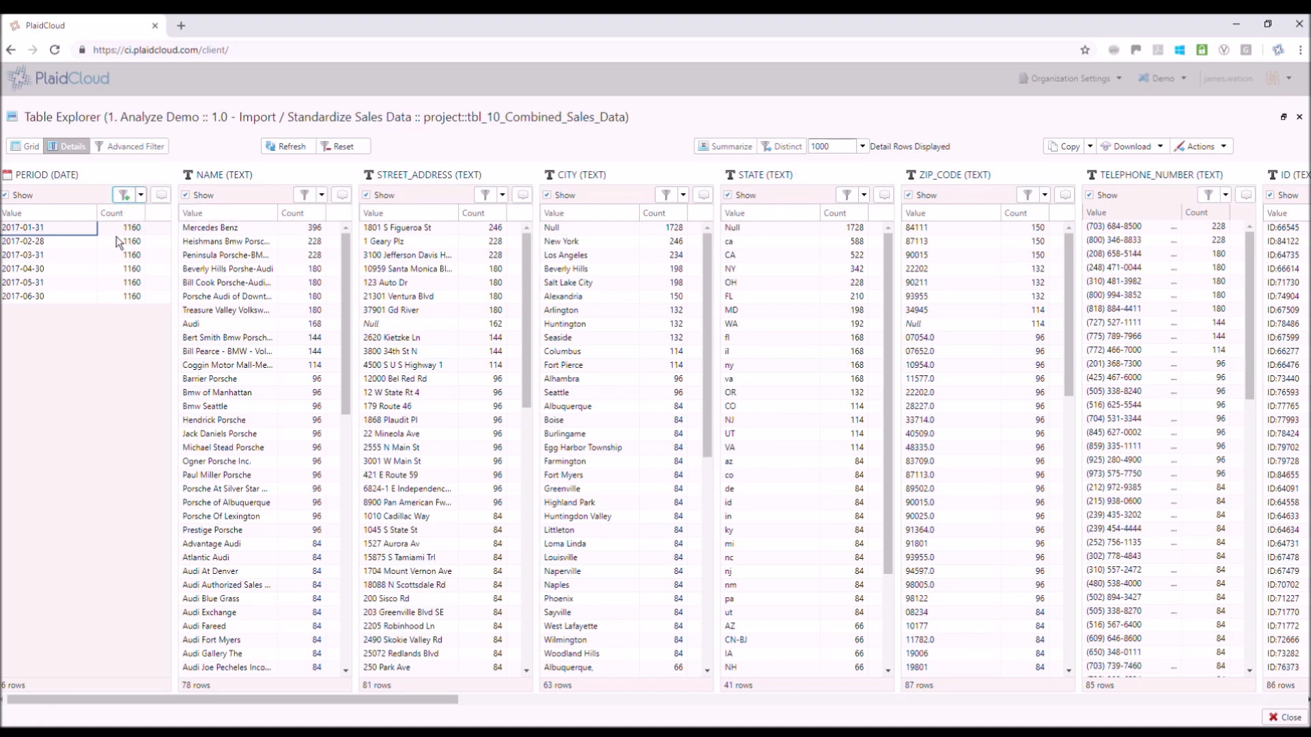
click(116, 231)
click(288, 147)
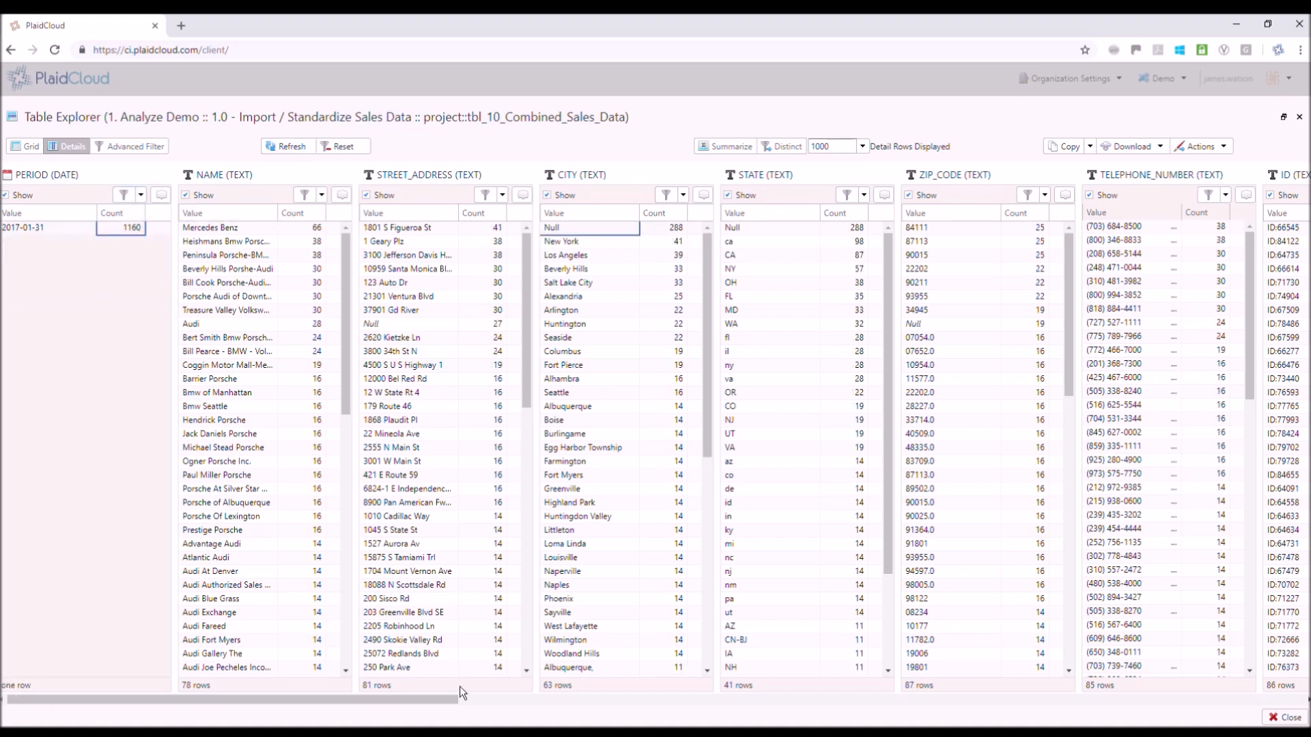
Examine the distinct values and counts across the columns from STATE and ZIP_CODE through NUMBER_SOLD and MSRP
drag(419, 703, 519, 718)
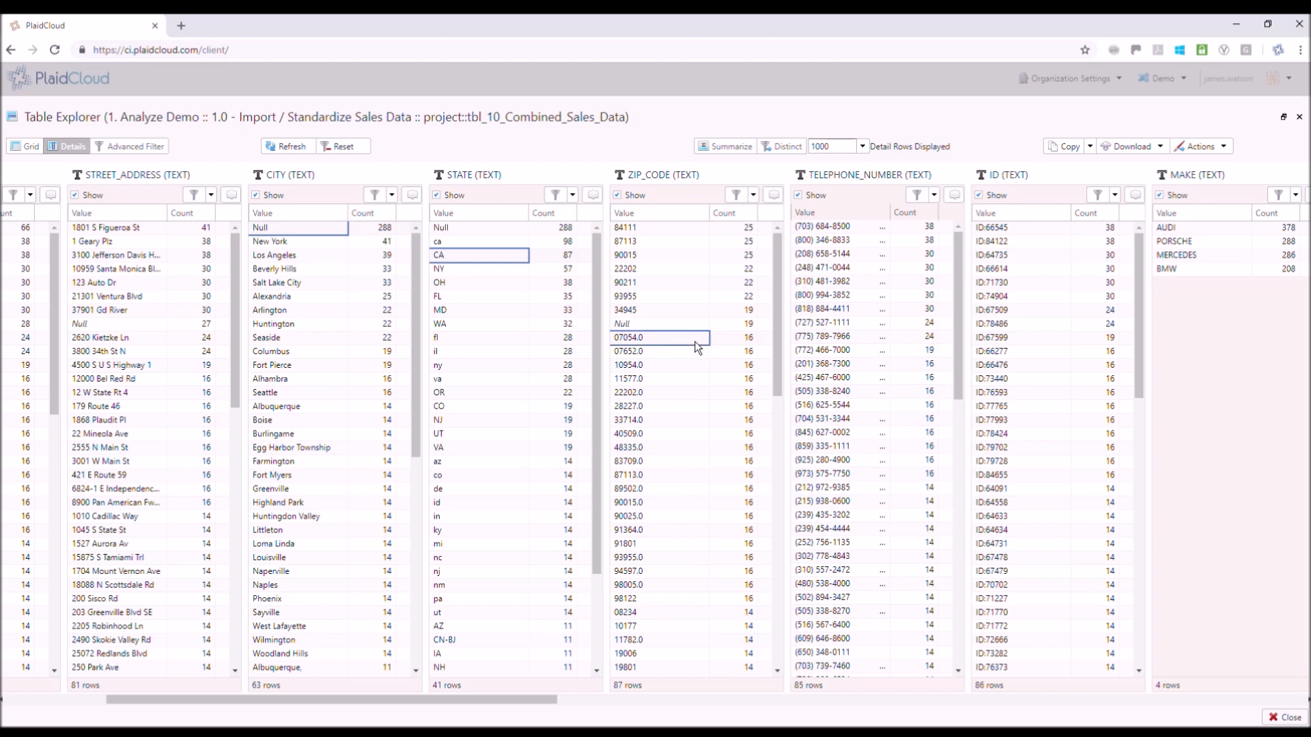
drag(535, 711, 832, 685)
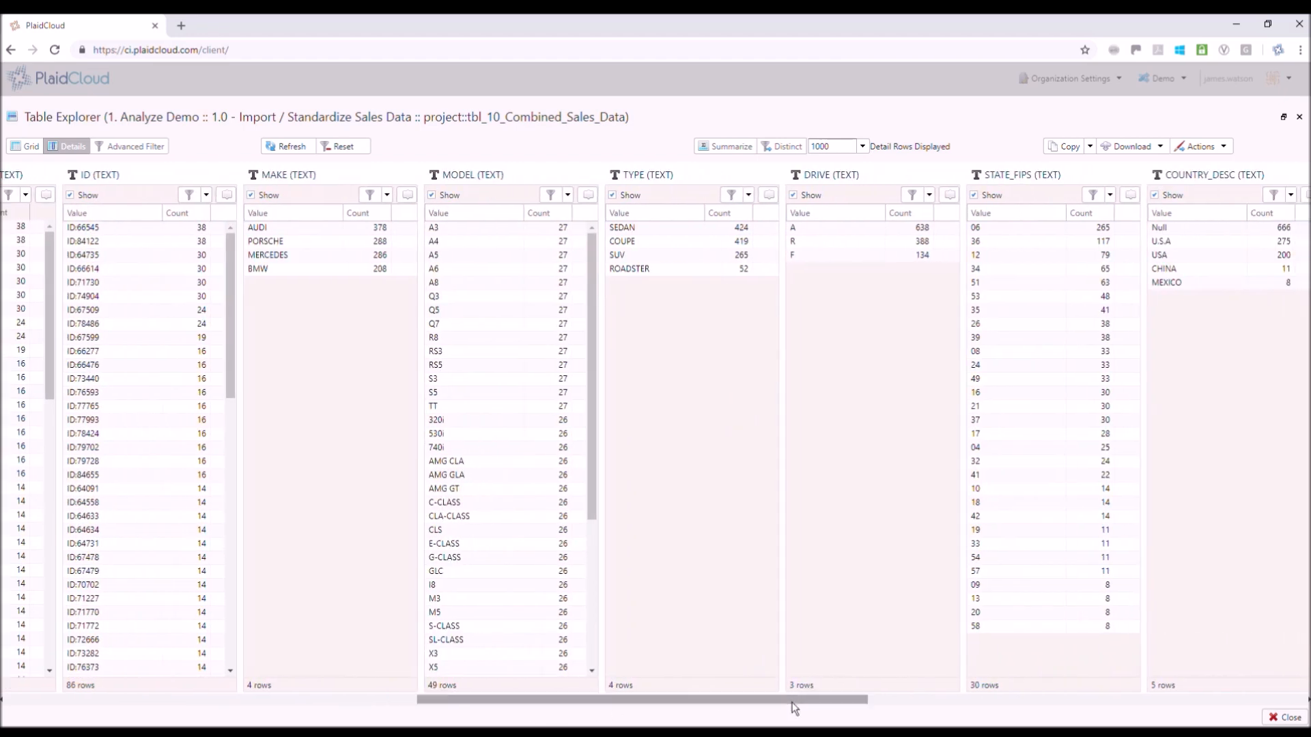
click(1082, 707)
click(1186, 711)
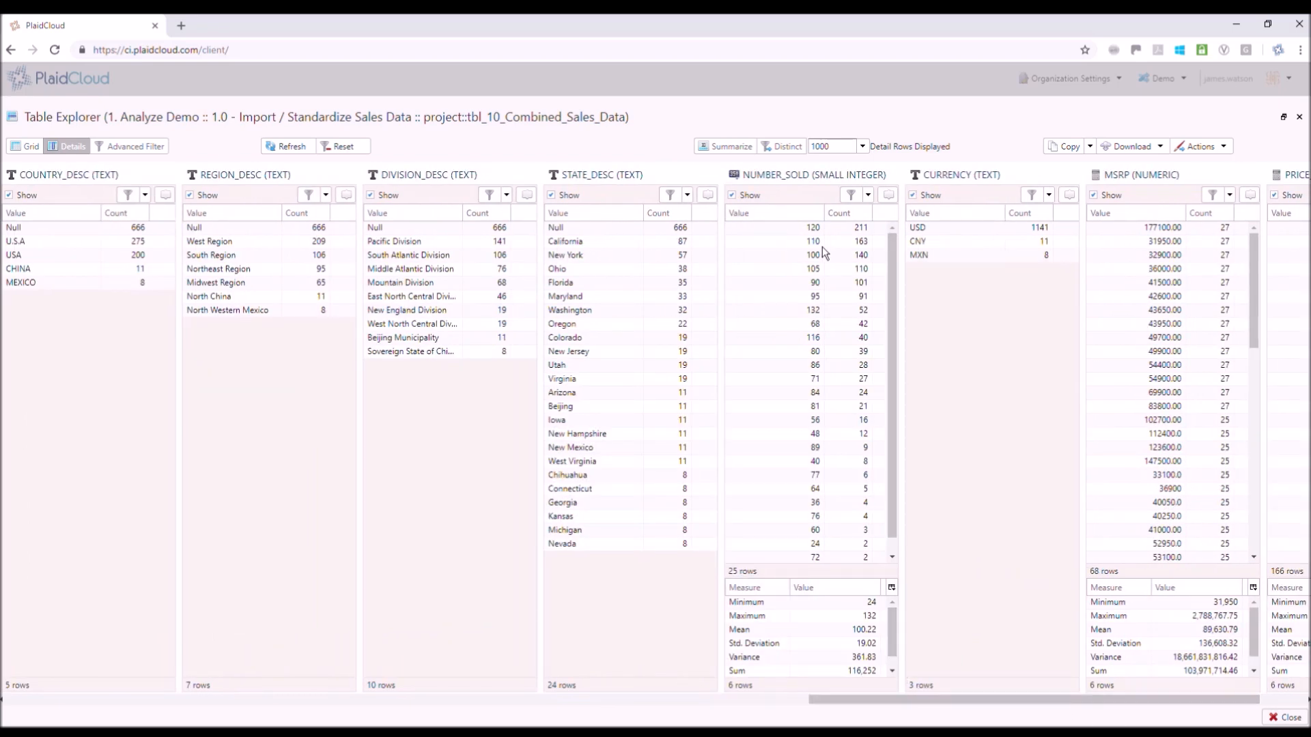
click(853, 233)
drag(896, 640, 645, 710)
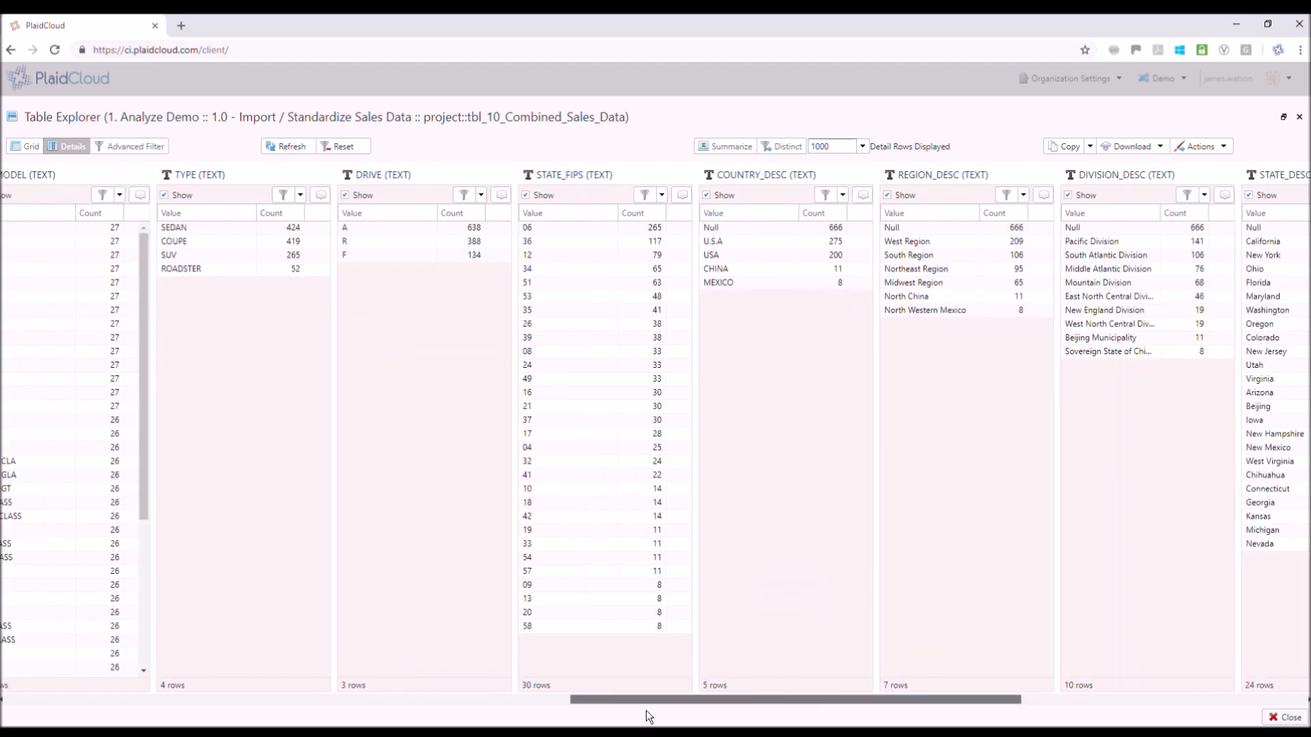
Filter REGION_DESC to Null and TYPE to SEDAN, and view the matching records as a grid
click(949, 228)
drag(641, 701, 551, 710)
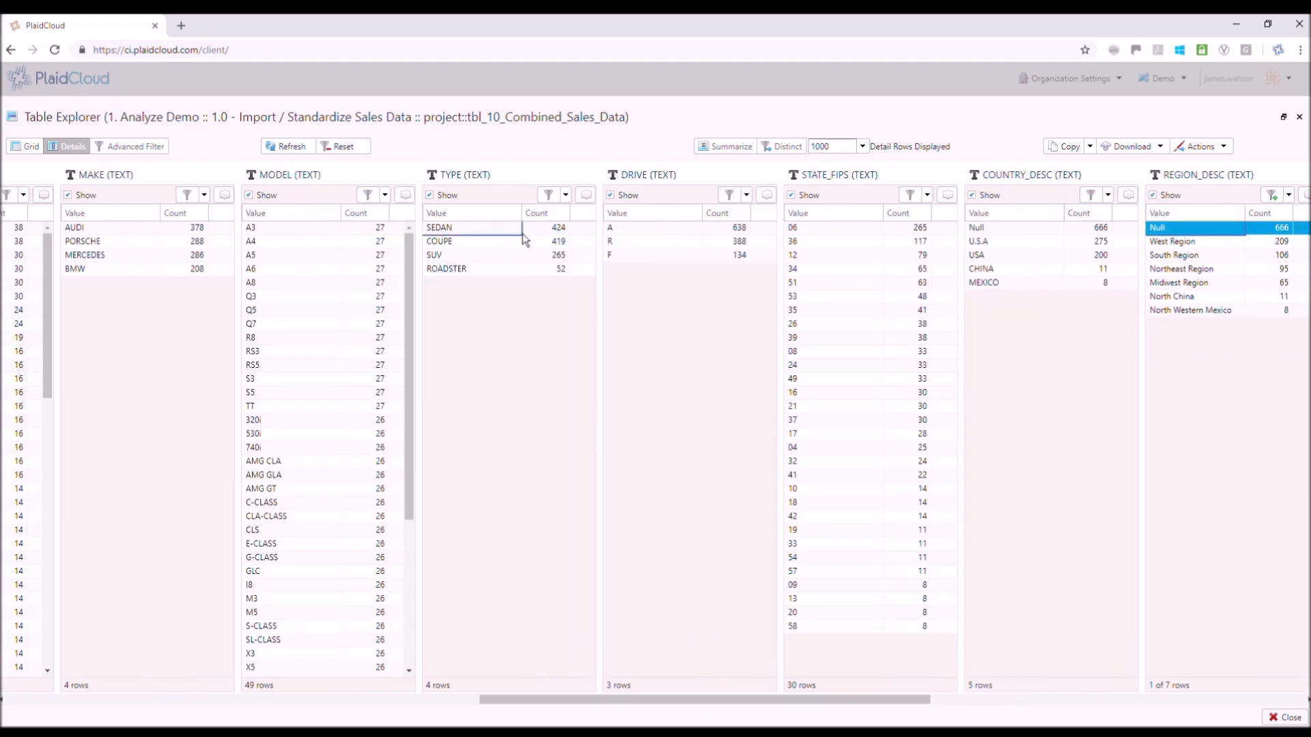
click(554, 233)
click(301, 147)
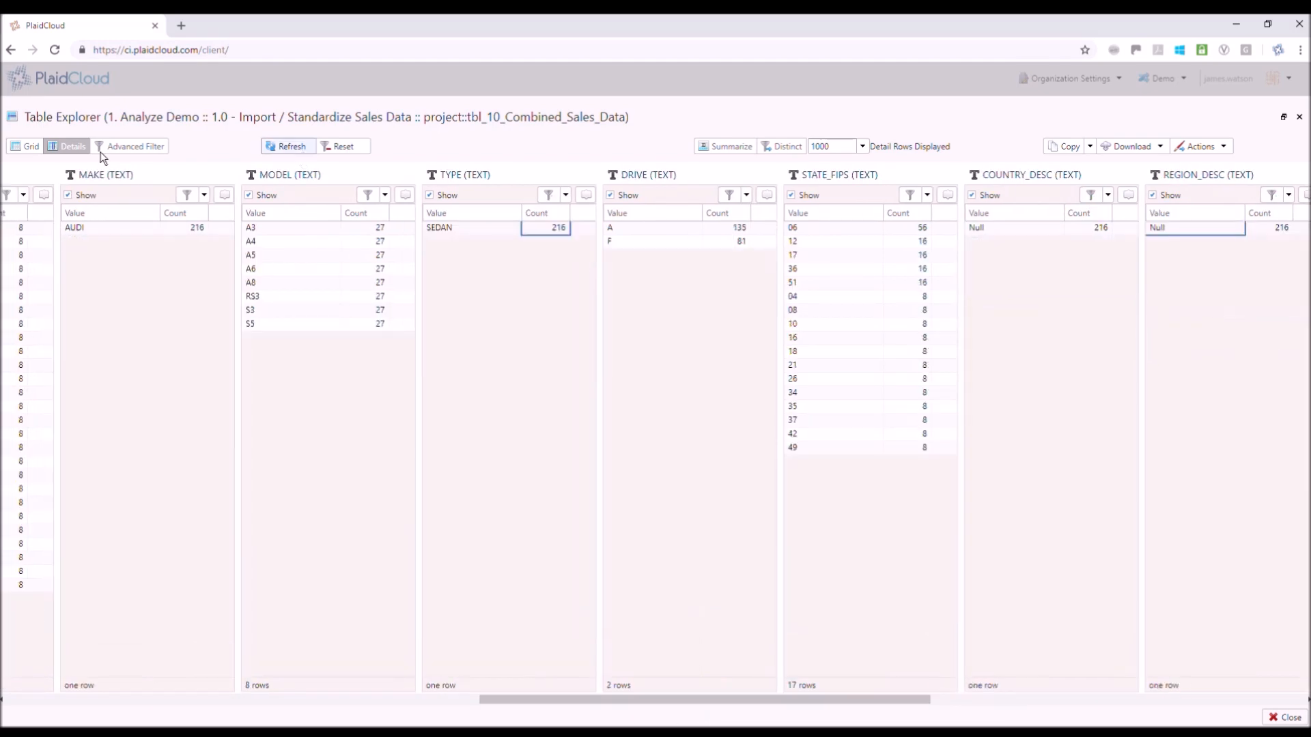
drag(1307, 627, 1307, 260)
click(1132, 146)
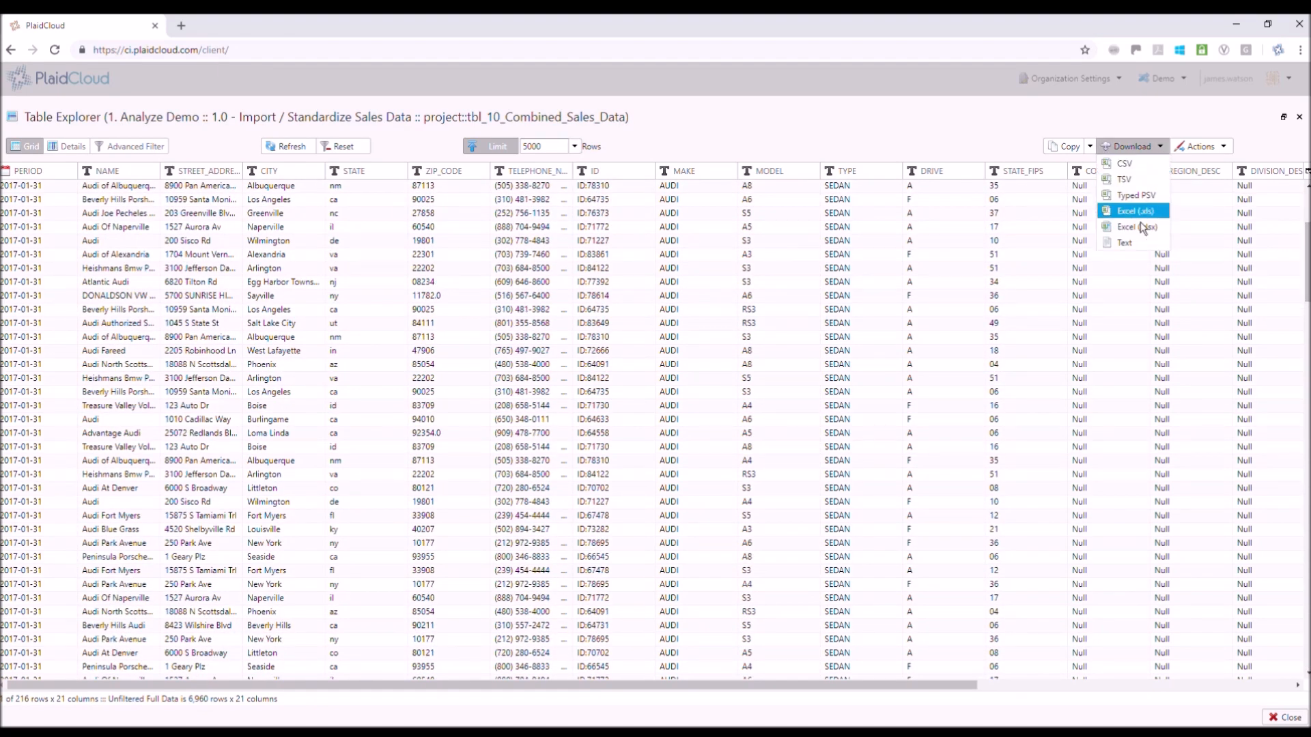
click(1202, 146)
click(1223, 169)
click(539, 415)
text(extract step 3)
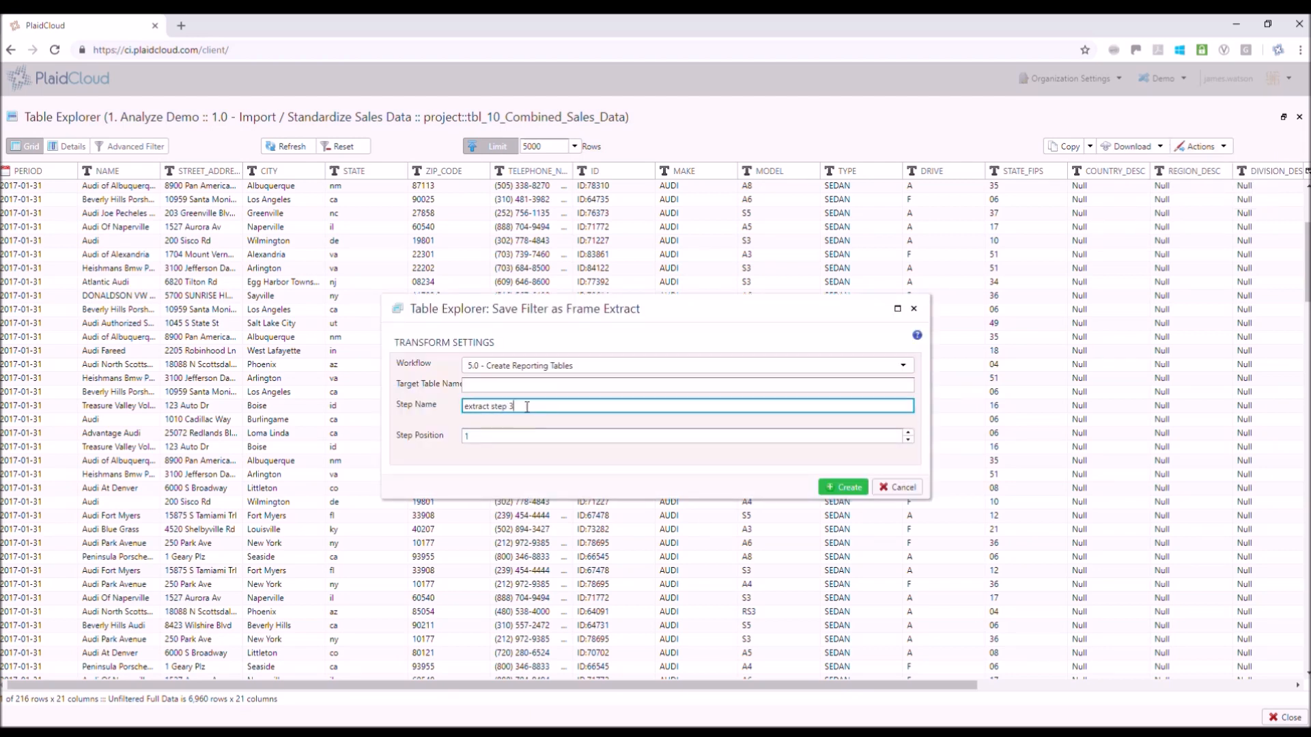
click(900, 487)
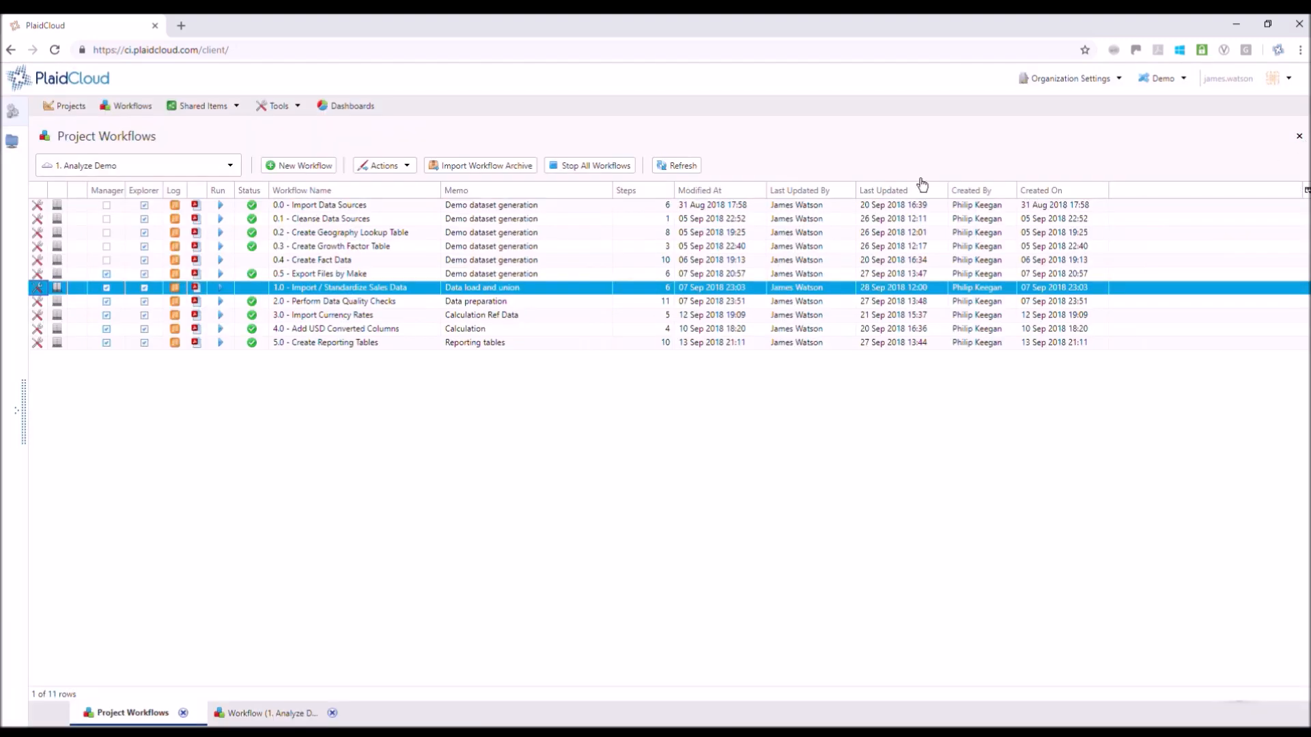
Open the 2.0 - Perform Data Quality Checks workflow and review its zip code, city and state lookup, and lower case state code steps
click(300, 307)
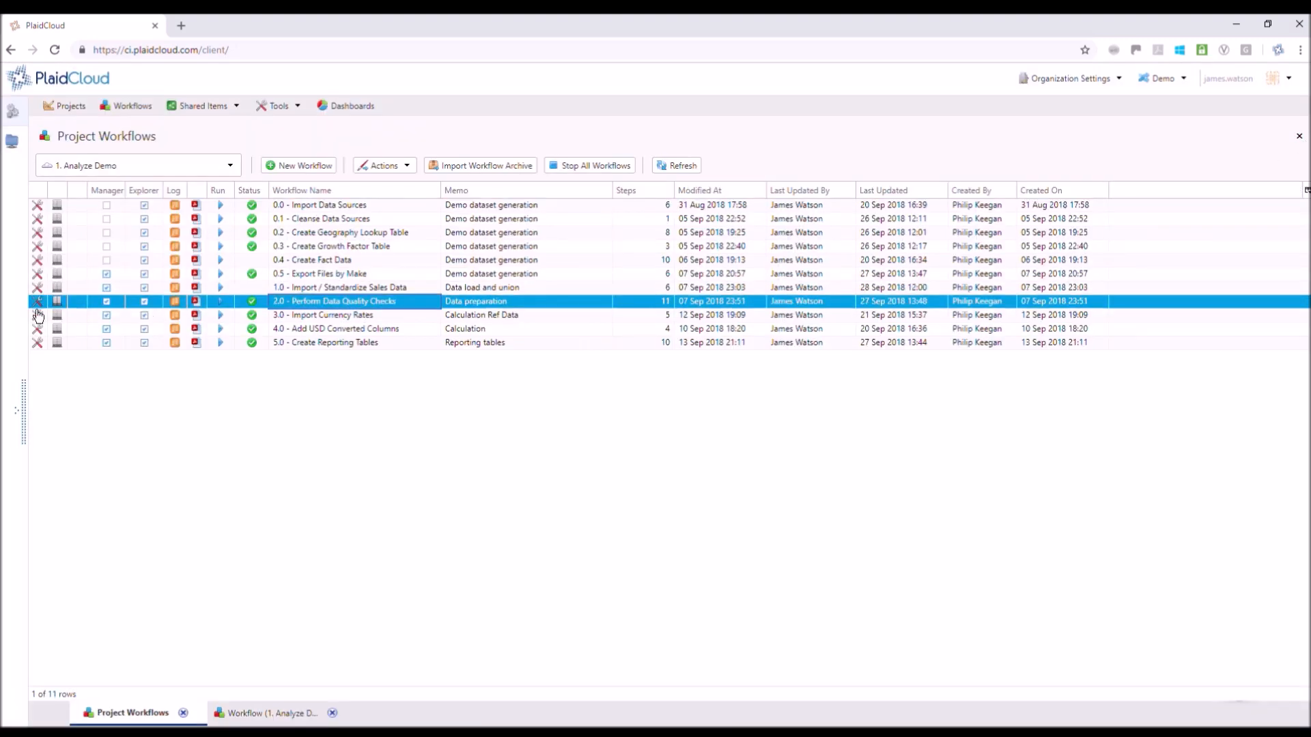
click(38, 303)
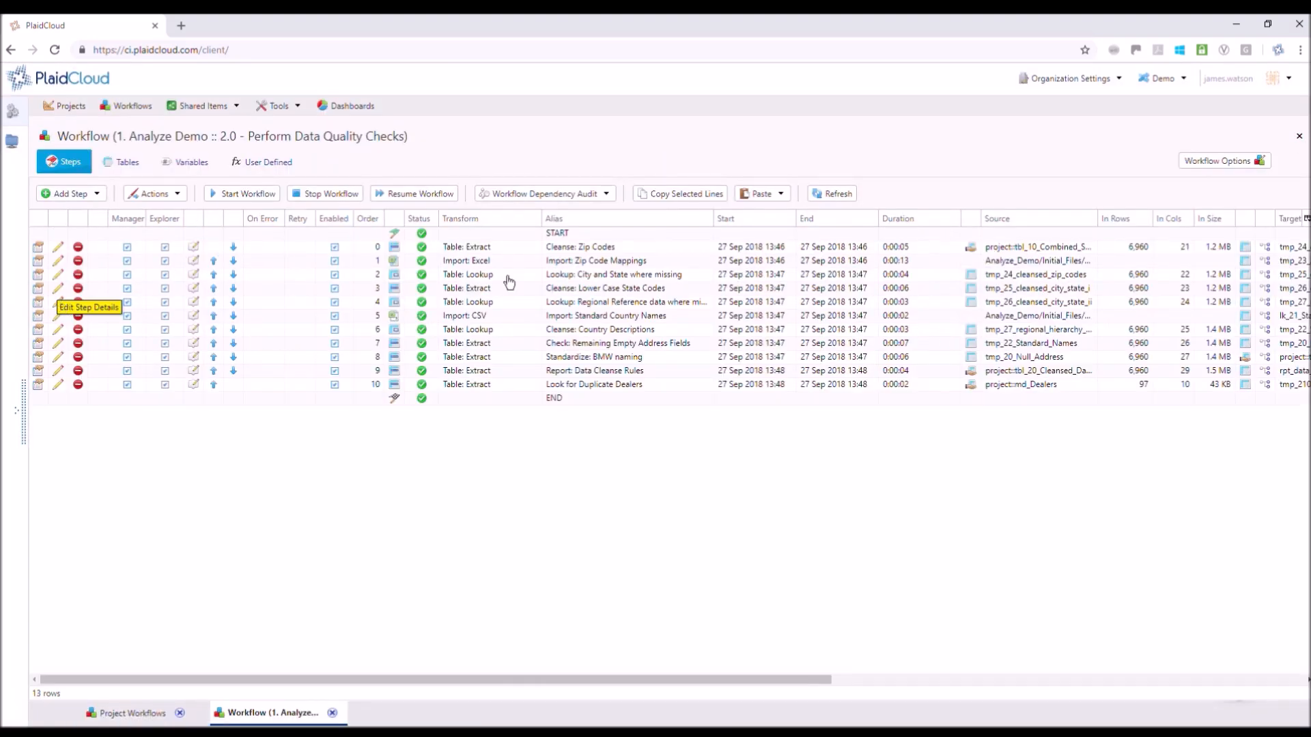
click(609, 249)
click(606, 265)
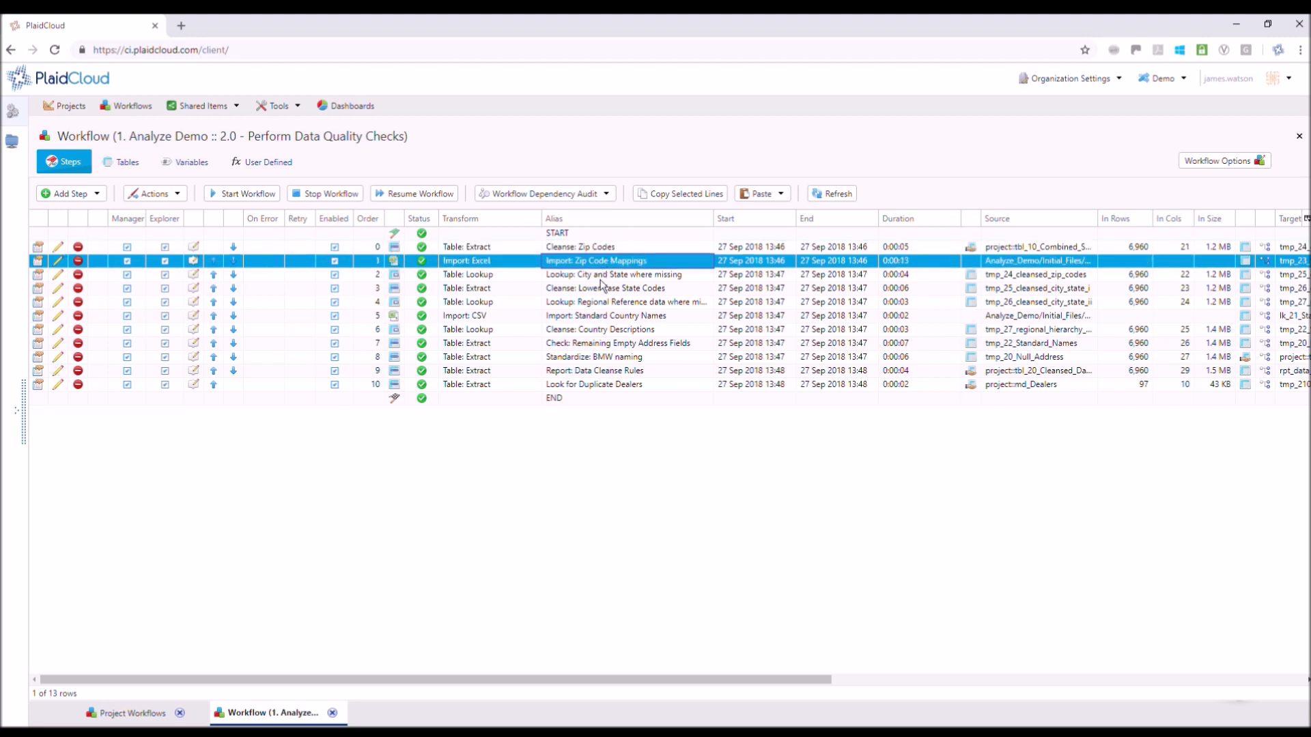
click(600, 277)
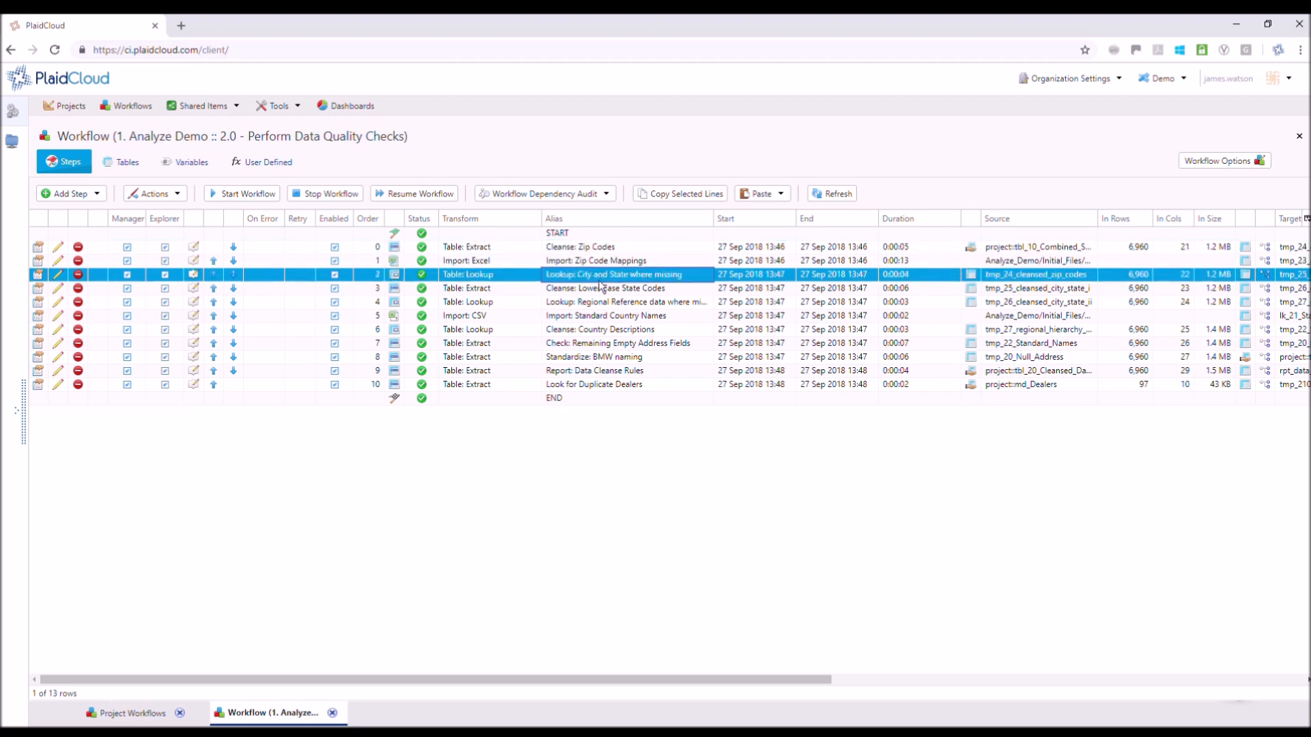
click(601, 290)
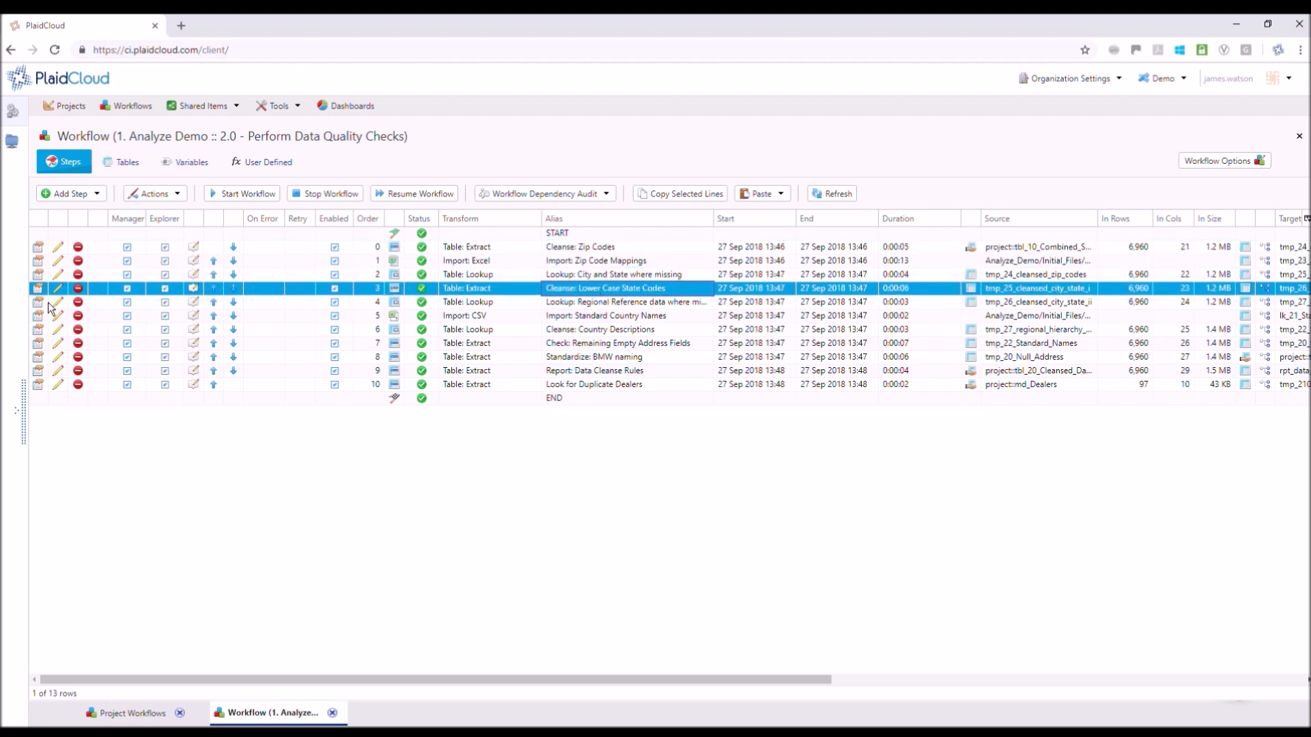
Open the Cleanse: Lower Case State Codes step and look through its source and target column mapping
click(45, 300)
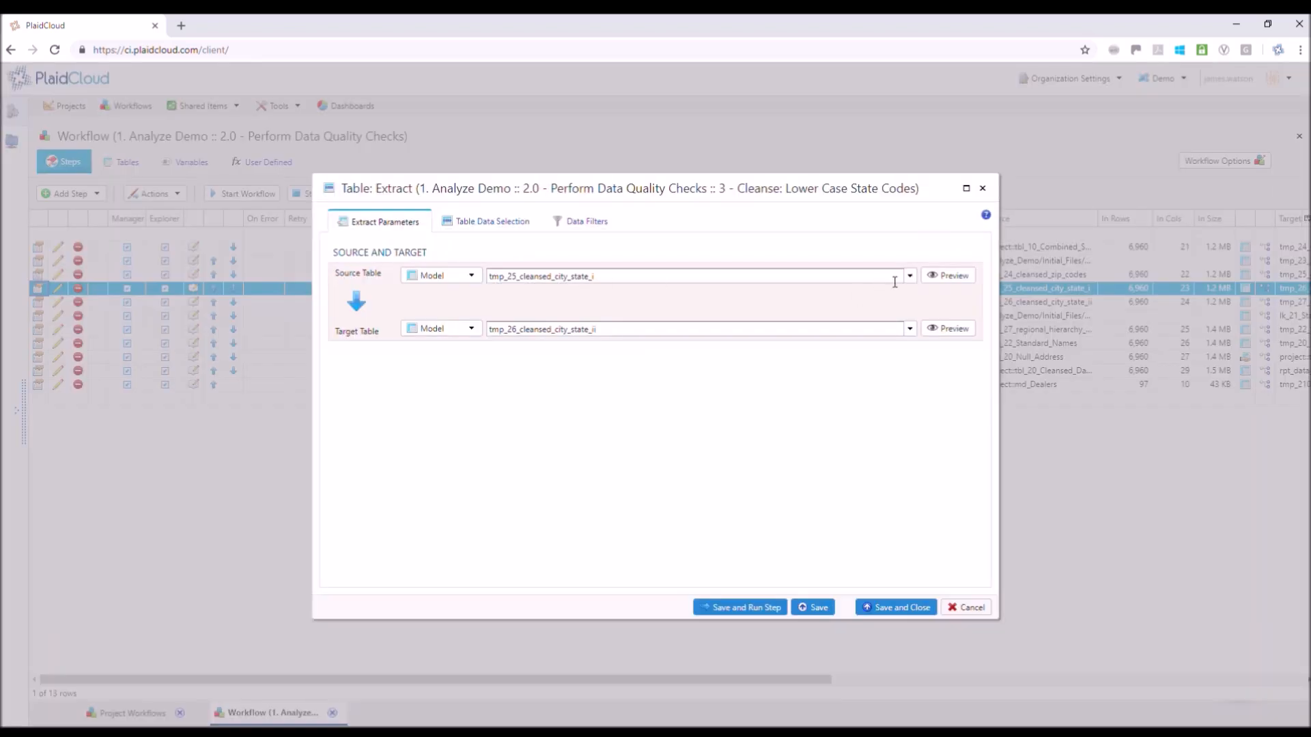
click(910, 277)
click(910, 277)
click(457, 222)
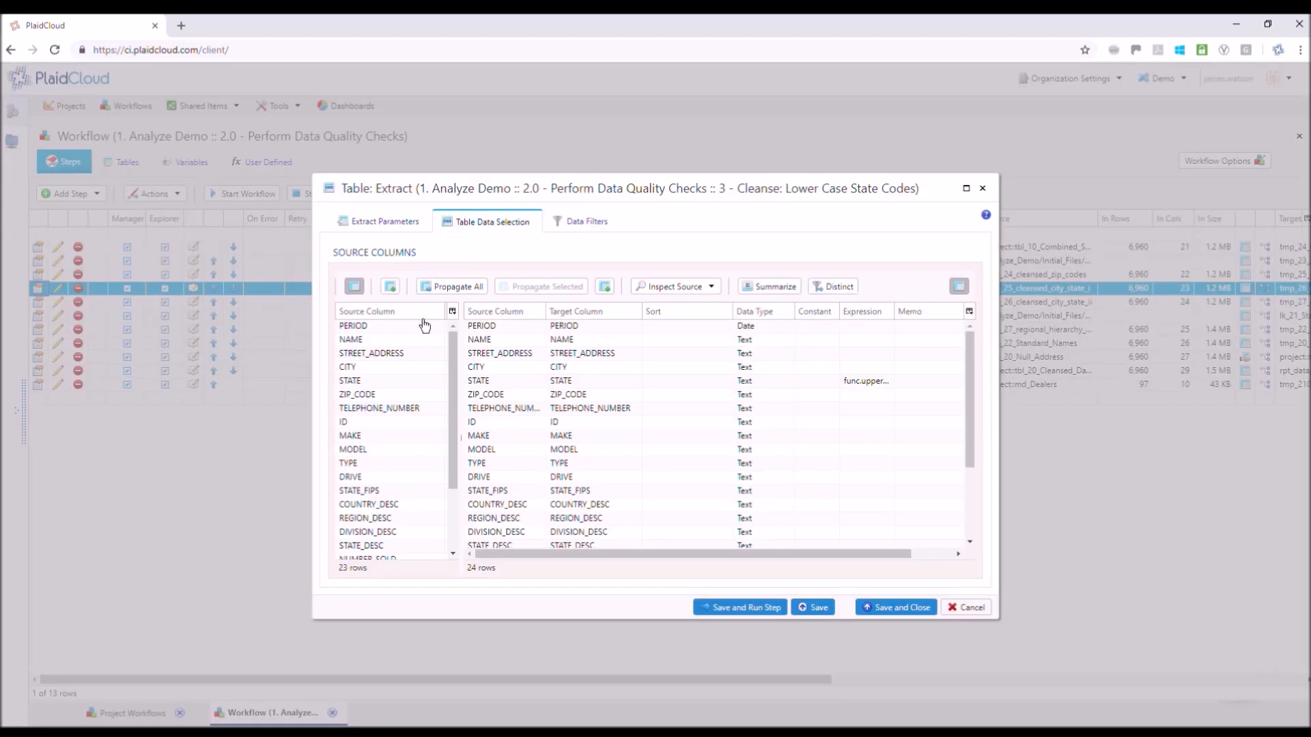
drag(453, 410, 454, 468)
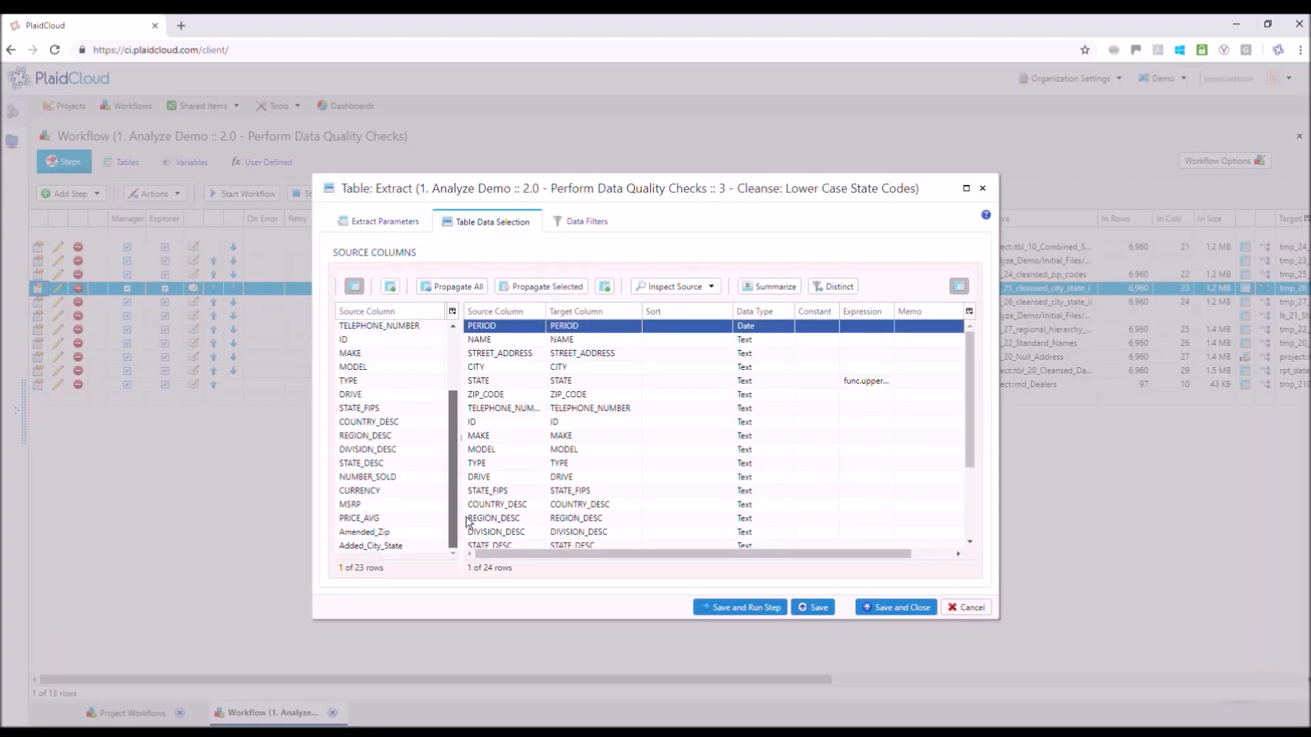
Examine the expression on the STATE target column and close the step without saving
click(513, 382)
double_click(873, 383)
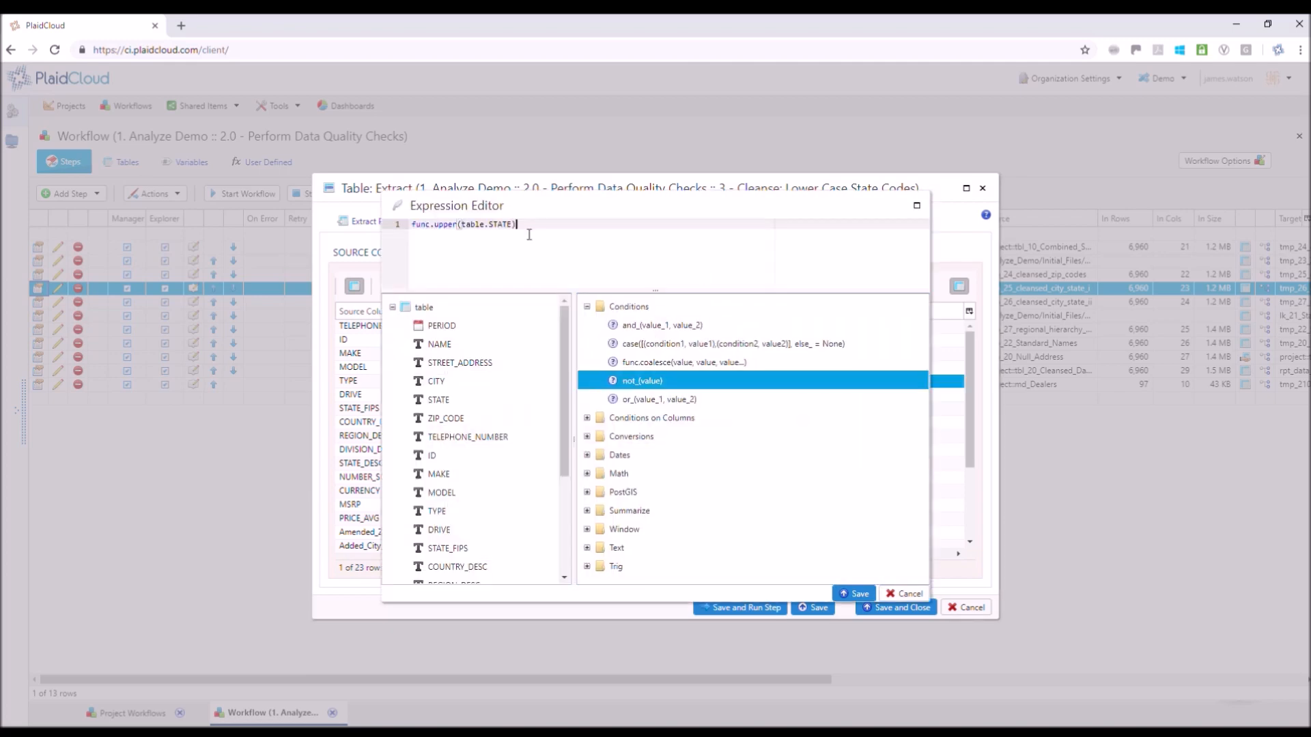
drag(517, 224, 413, 230)
drag(566, 338, 556, 309)
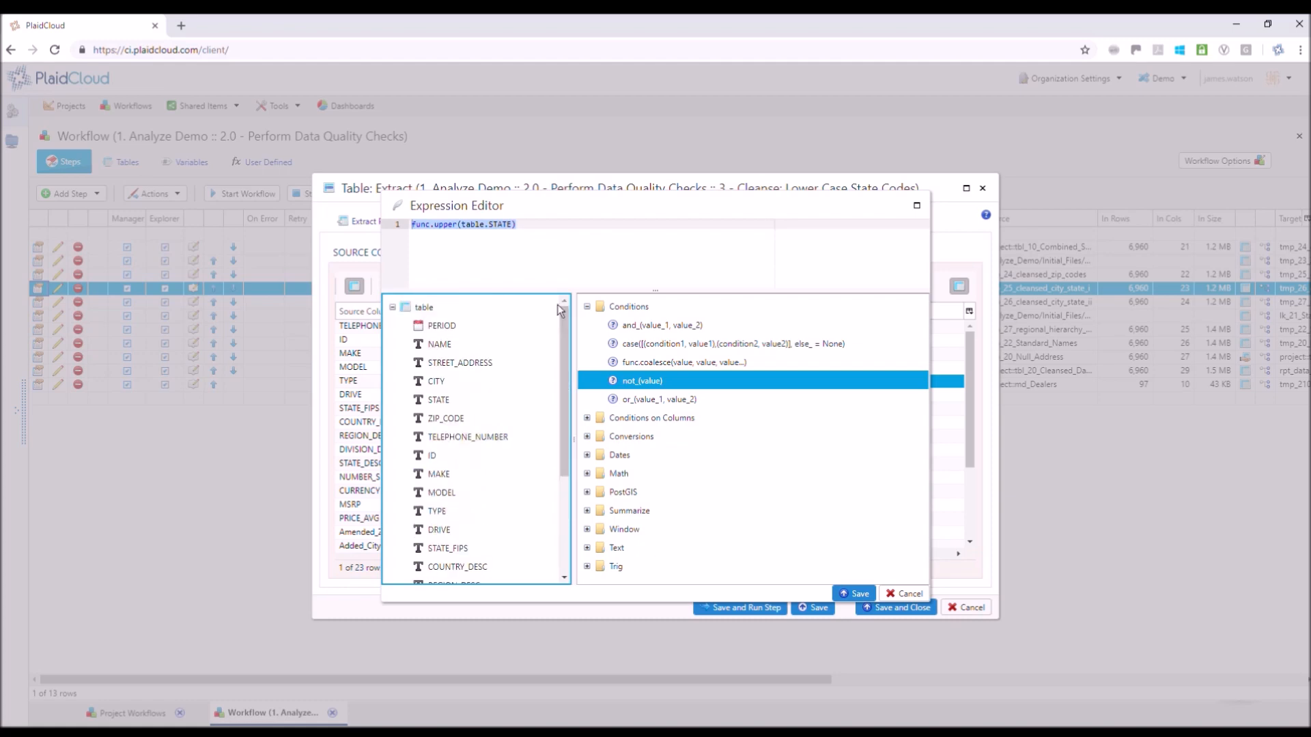
click(905, 593)
click(964, 610)
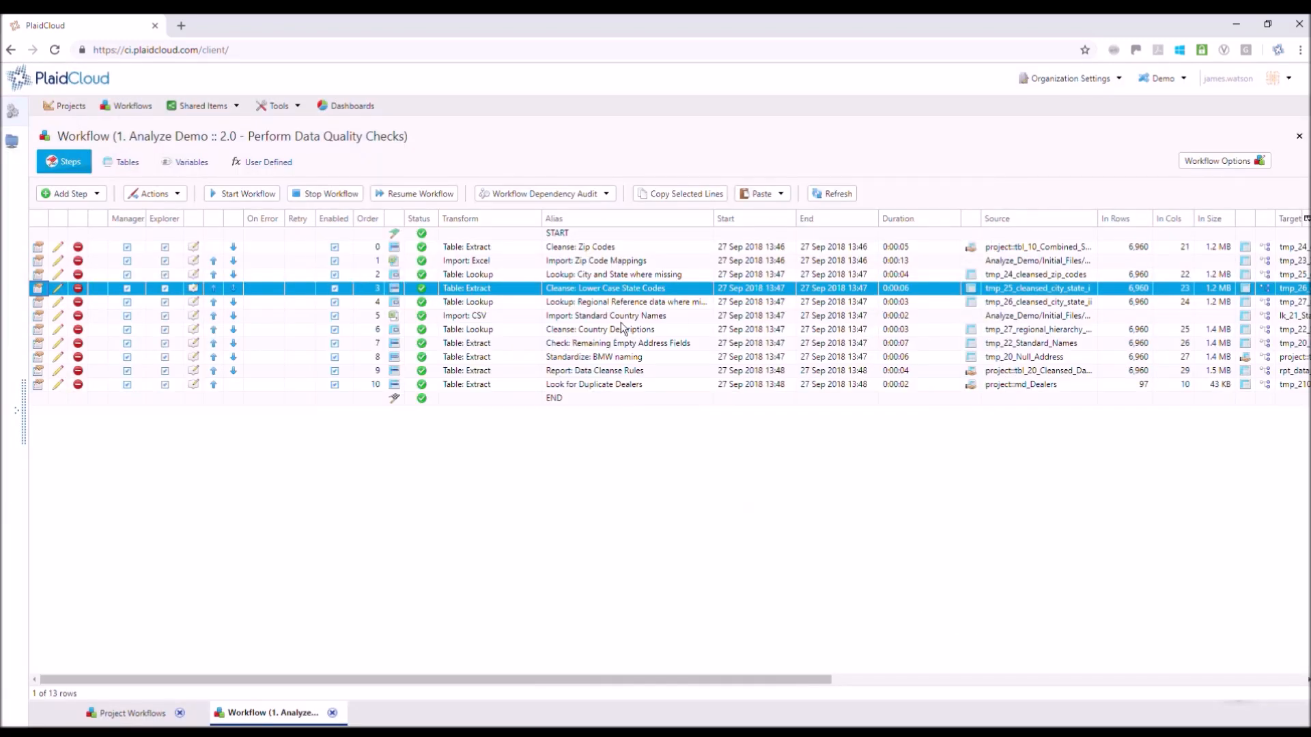
Open the Import: Standard Country Names step's target table, examine how country descriptions map to standard names, and close it
click(620, 320)
click(1245, 318)
click(148, 172)
click(141, 214)
key(Down)
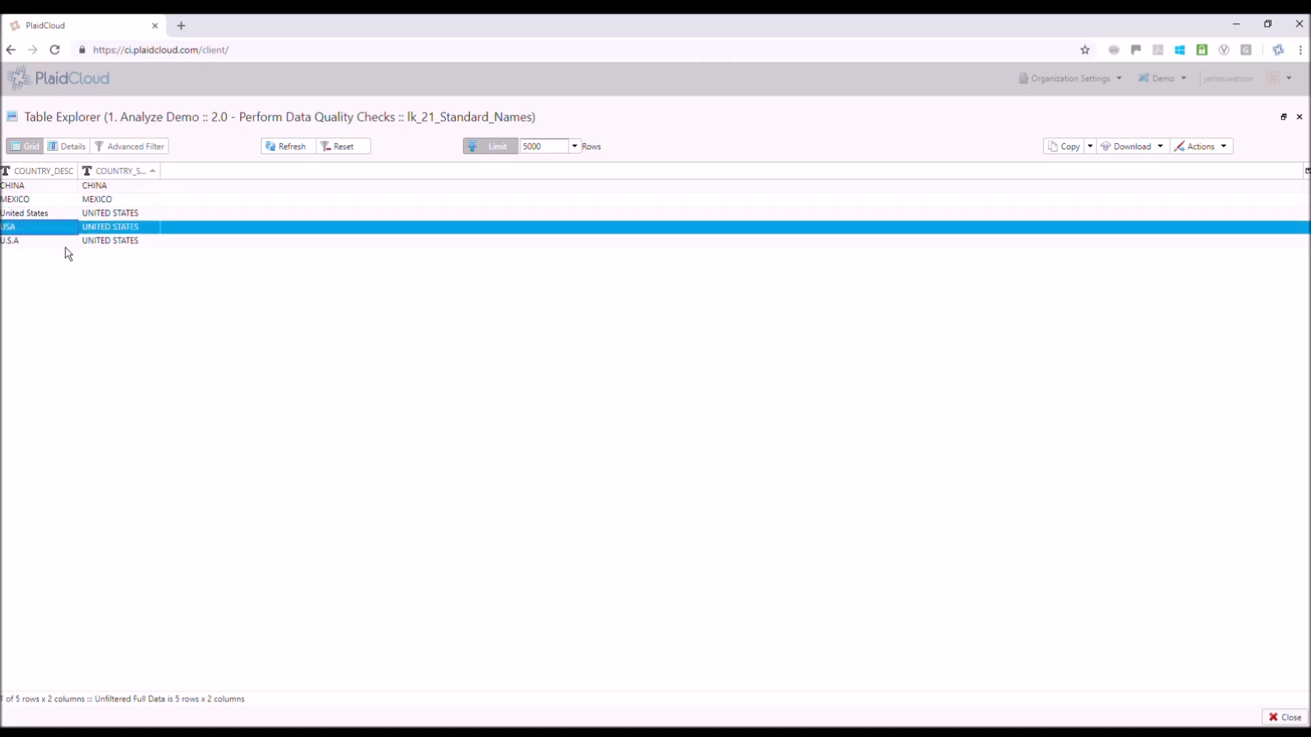
key(Down)
click(1299, 117)
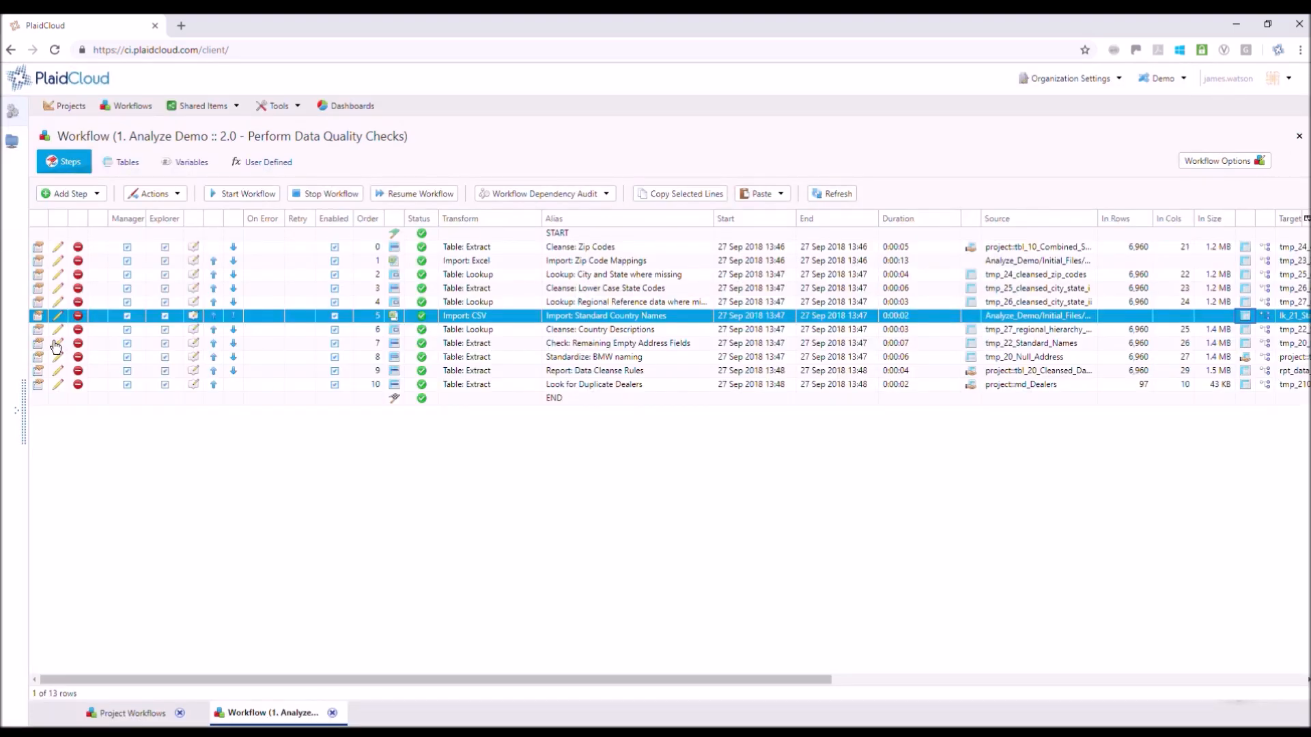
Open the Cleanse: Country Descriptions lookup and review the source columns of Table A and Table B
click(591, 331)
click(57, 330)
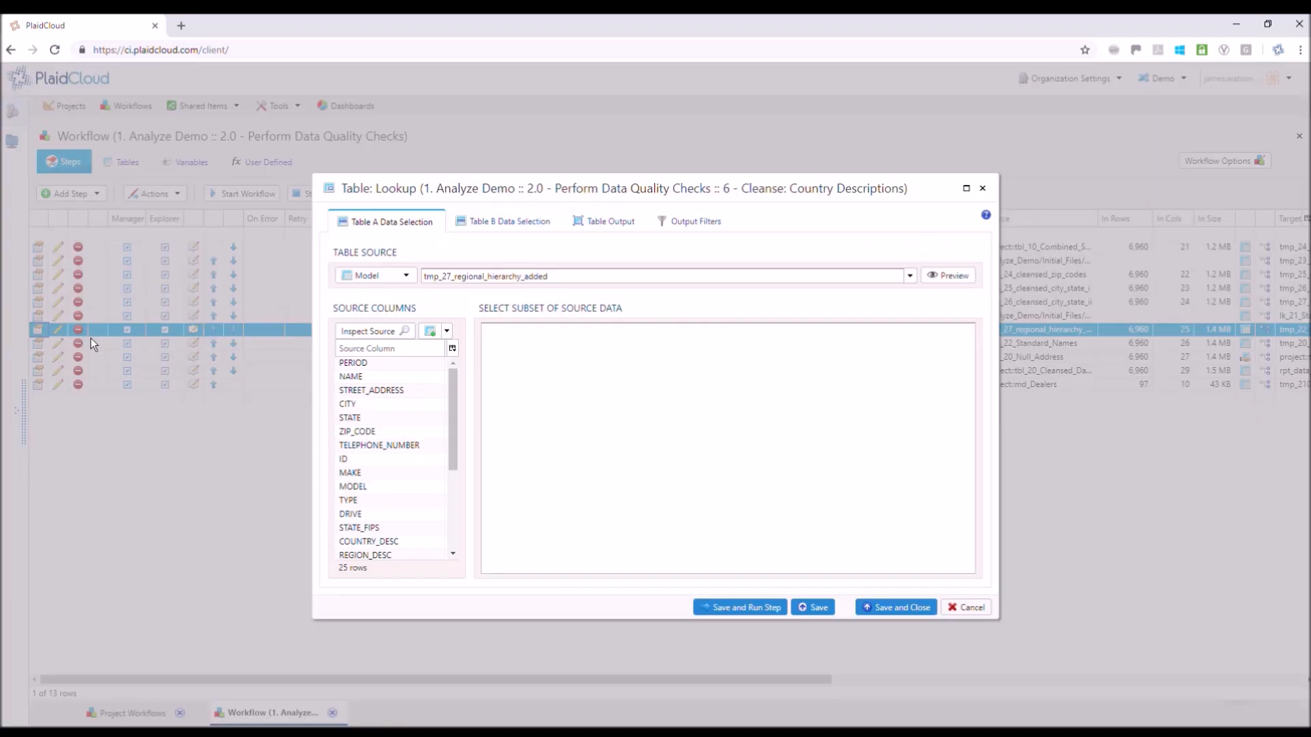
scroll(457, 385, down, 5)
click(505, 221)
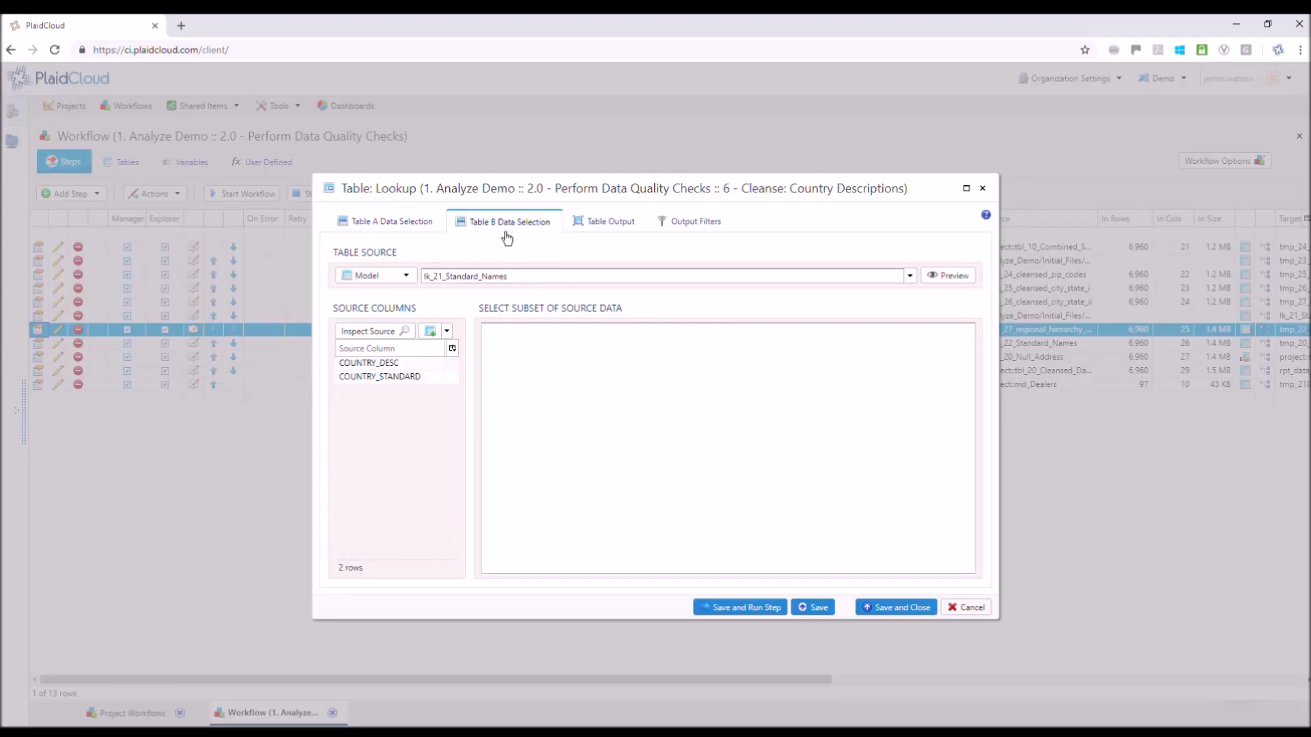
click(412, 385)
Examine the lookup's COUNTRY_DESC join and COUNTRY_STANDARD output mapping, and close it without saving
click(611, 225)
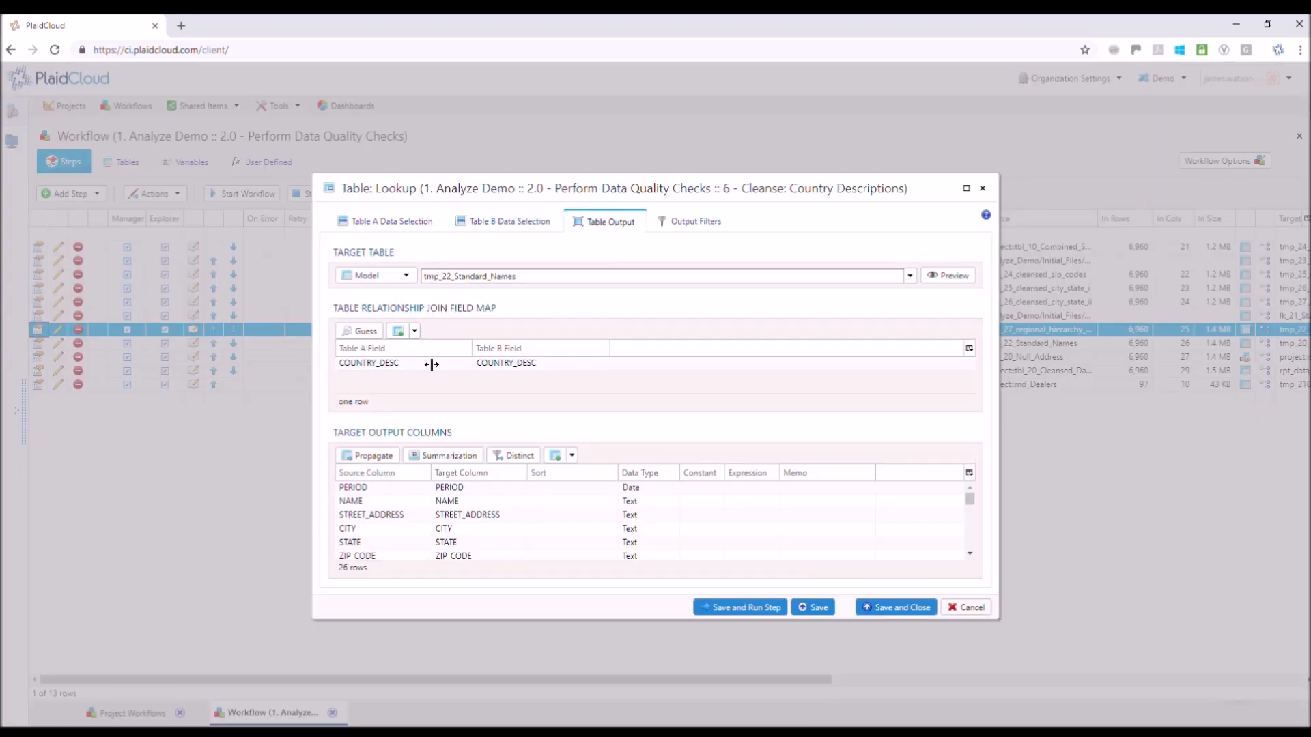
click(523, 369)
drag(970, 505, 972, 535)
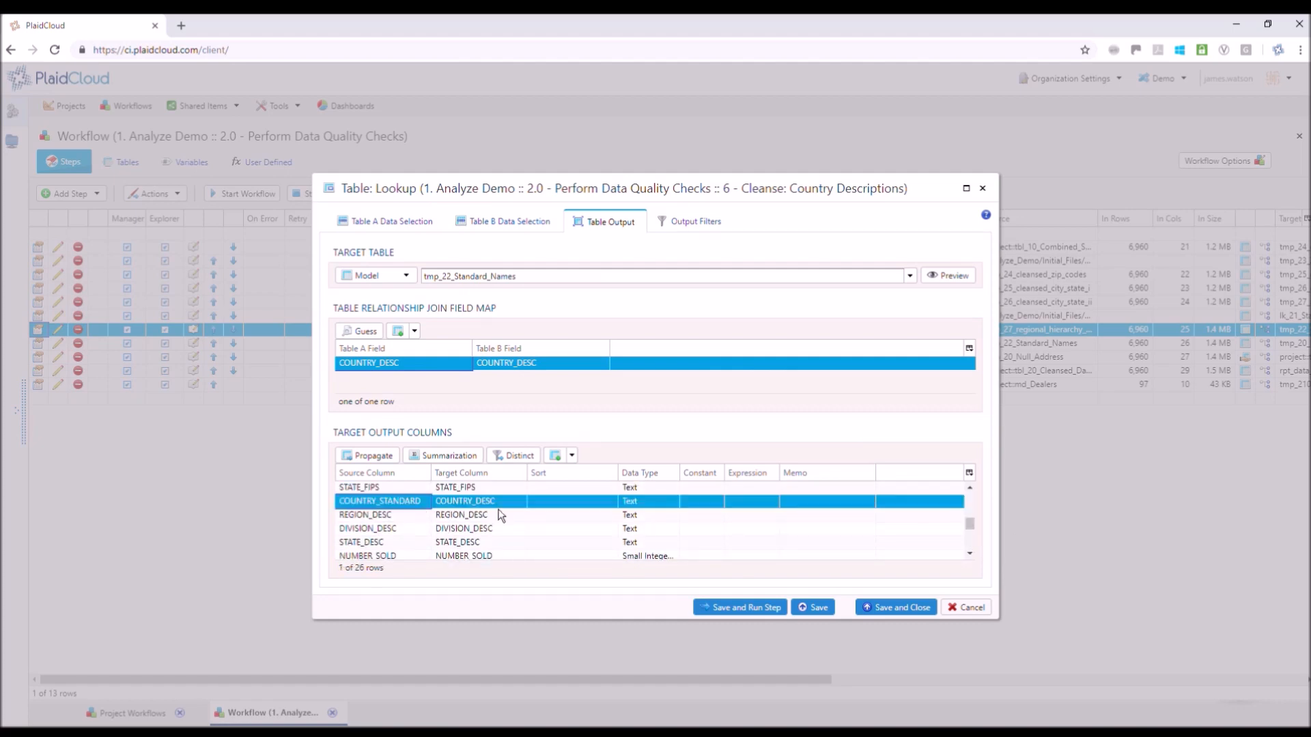
click(962, 608)
Open the lookup's target table tmp_22_Standard_Names and examine the distinct COUNTRY_DESC values in the column details
drag(814, 680, 997, 687)
click(942, 329)
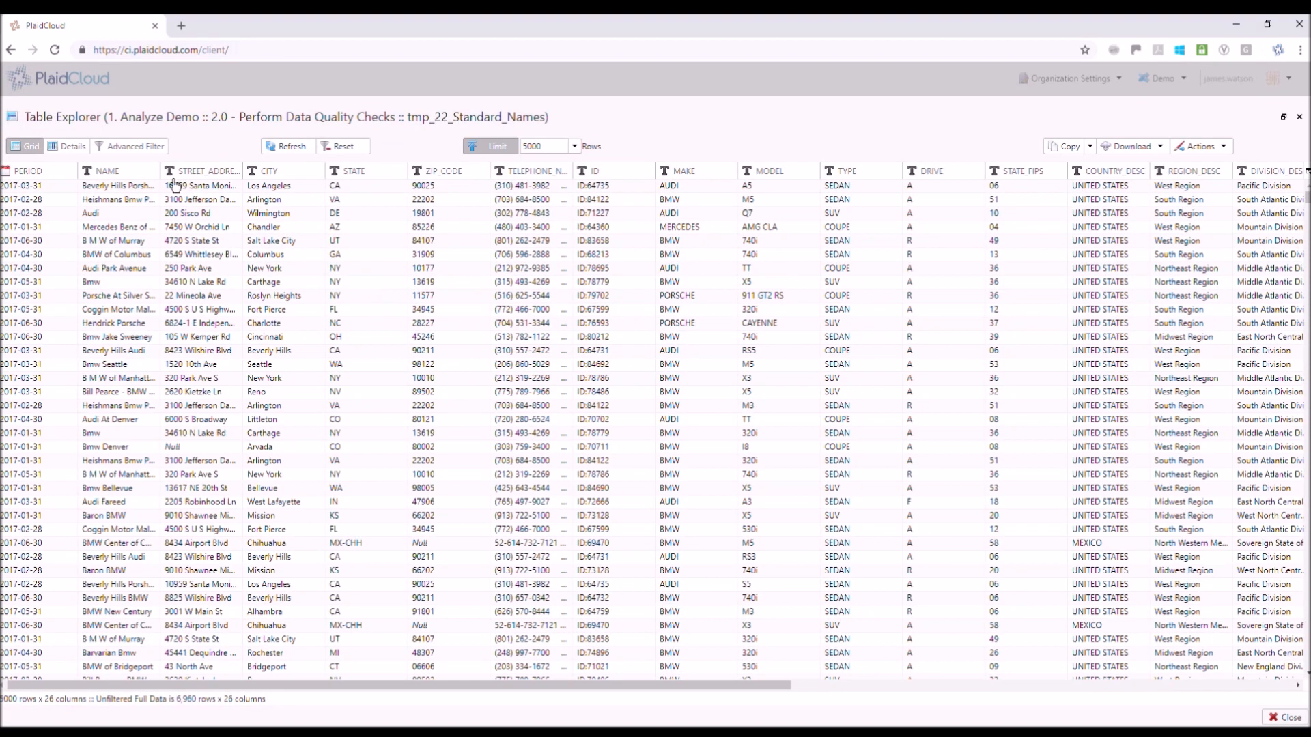
click(77, 151)
drag(110, 700, 665, 700)
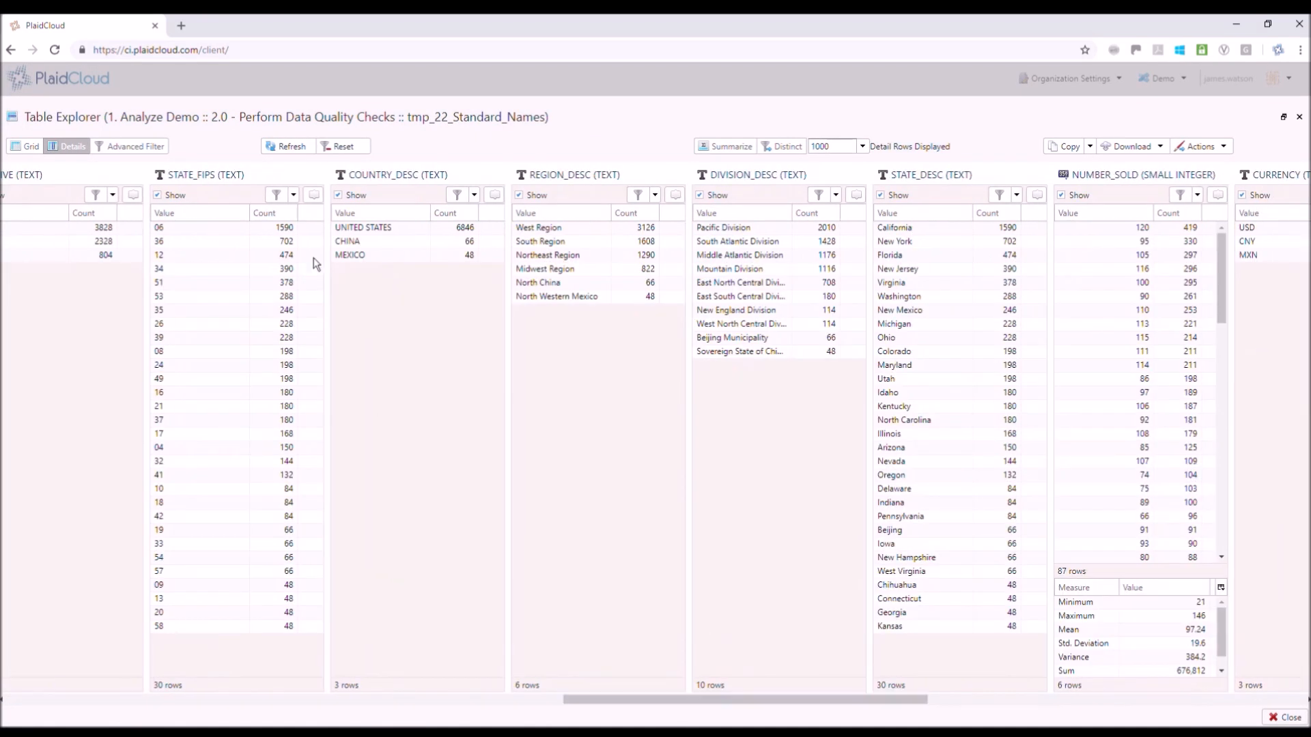
click(382, 257)
Examine the distinct STATE, ZIP_CODE and CITY values of the cleansed table, and close the table
drag(624, 703, 226, 705)
scroll(418, 470, down, 5)
drag(440, 637, 442, 239)
click(161, 269)
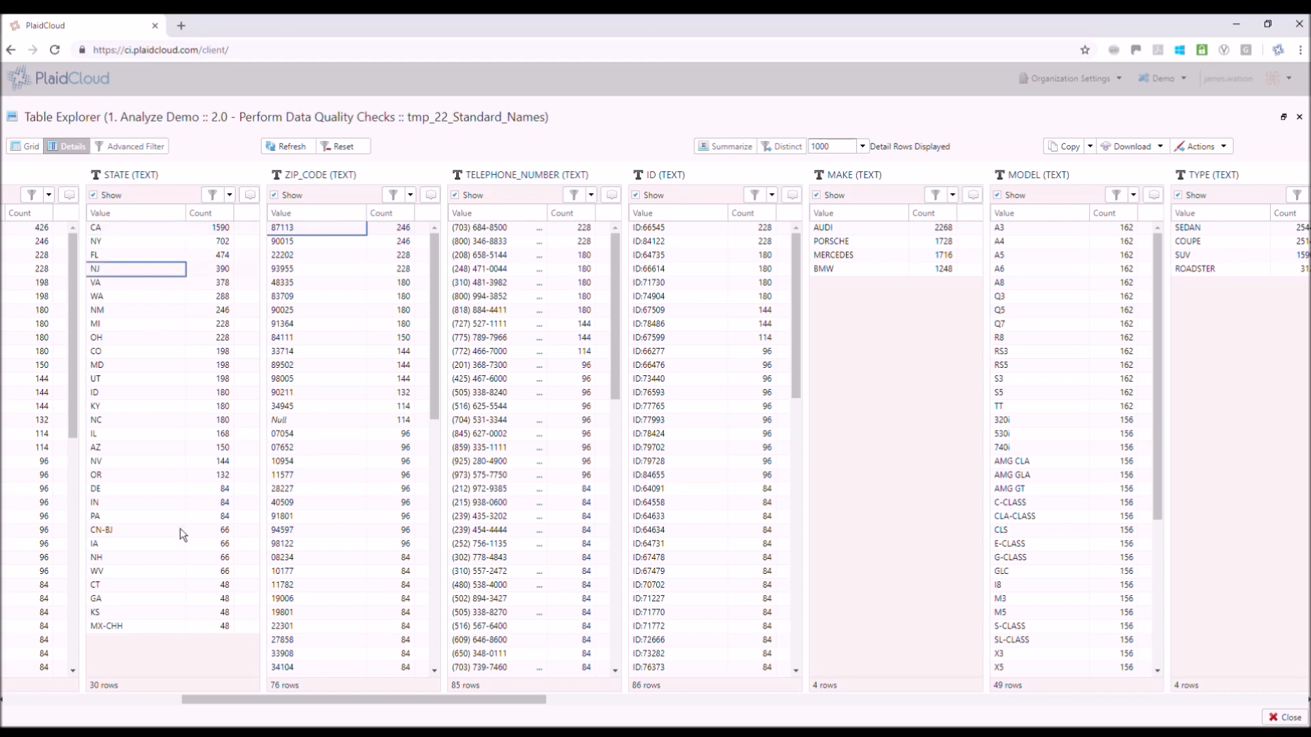
click(151, 701)
click(310, 234)
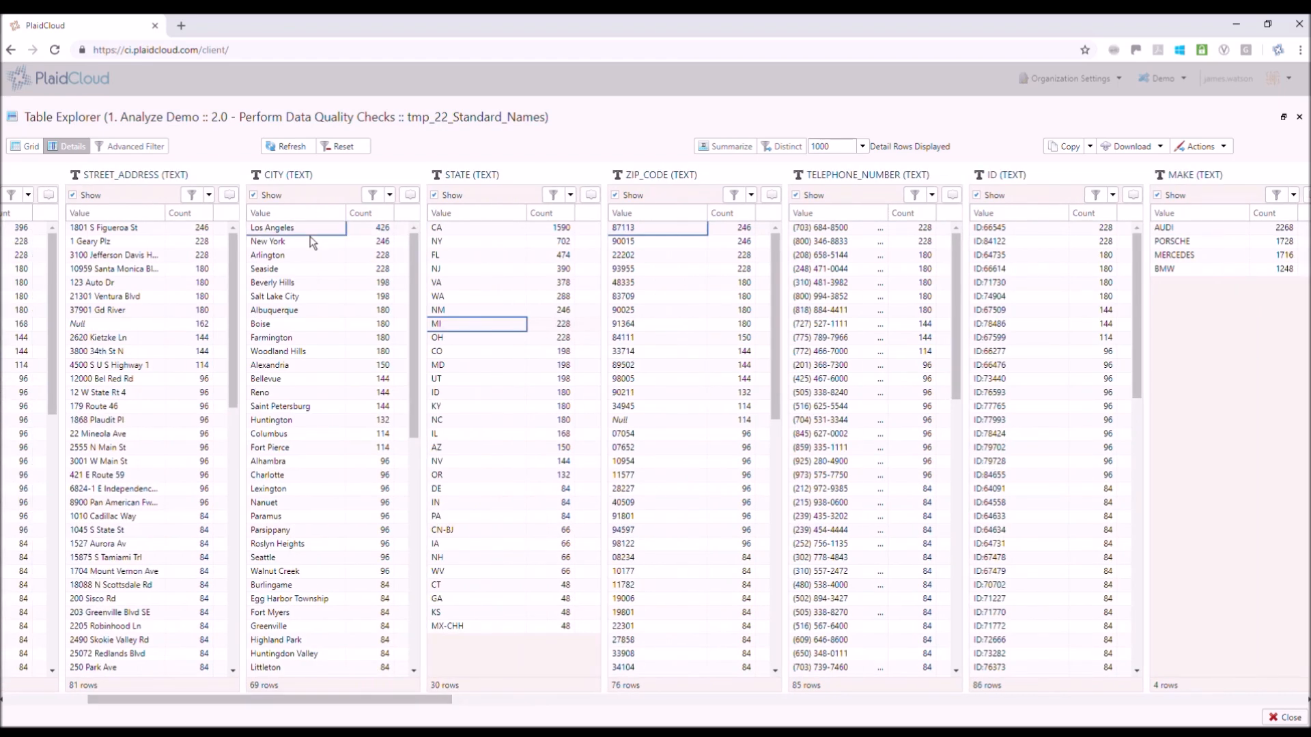
click(1299, 117)
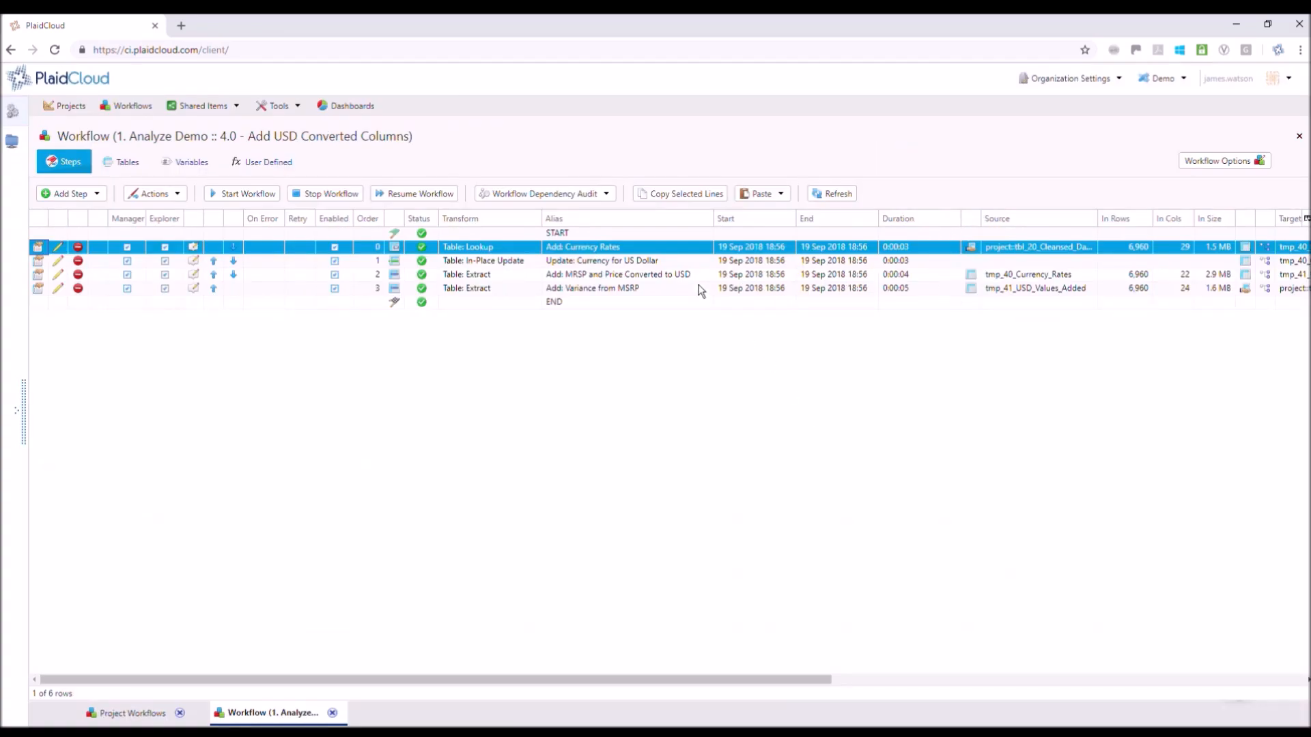
Open the step that adds MSRP and price converted to USD, and review its calculated target columns
click(697, 278)
click(38, 275)
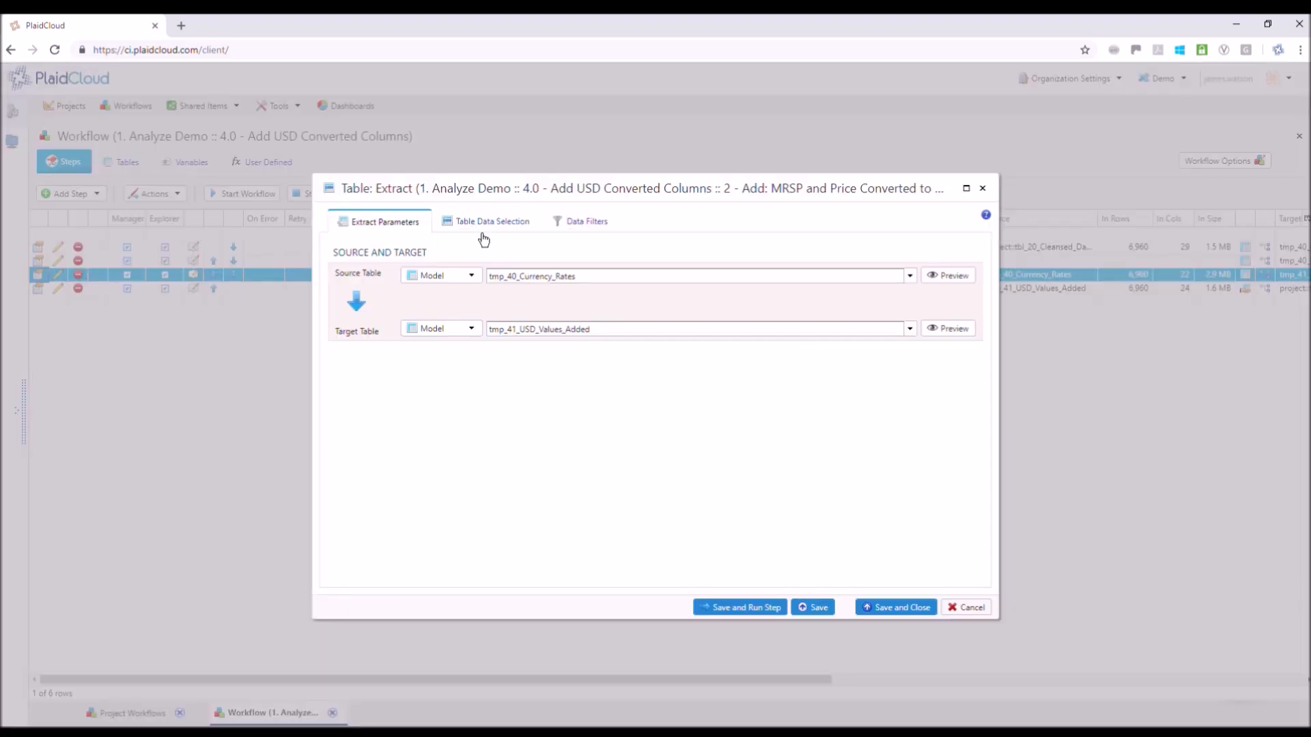
click(491, 226)
drag(981, 391, 979, 523)
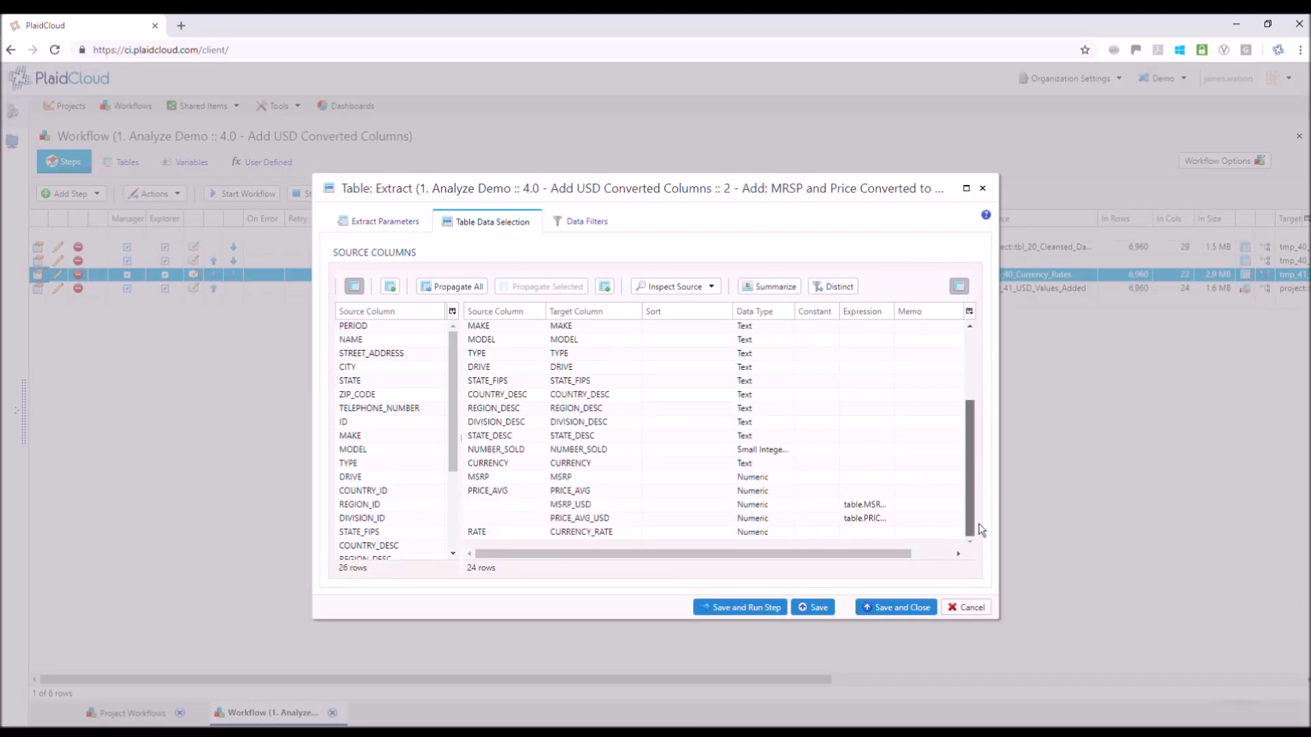
click(869, 521)
Open the MSRP_USD column's expression and look through the table columns available to it
double_click(878, 508)
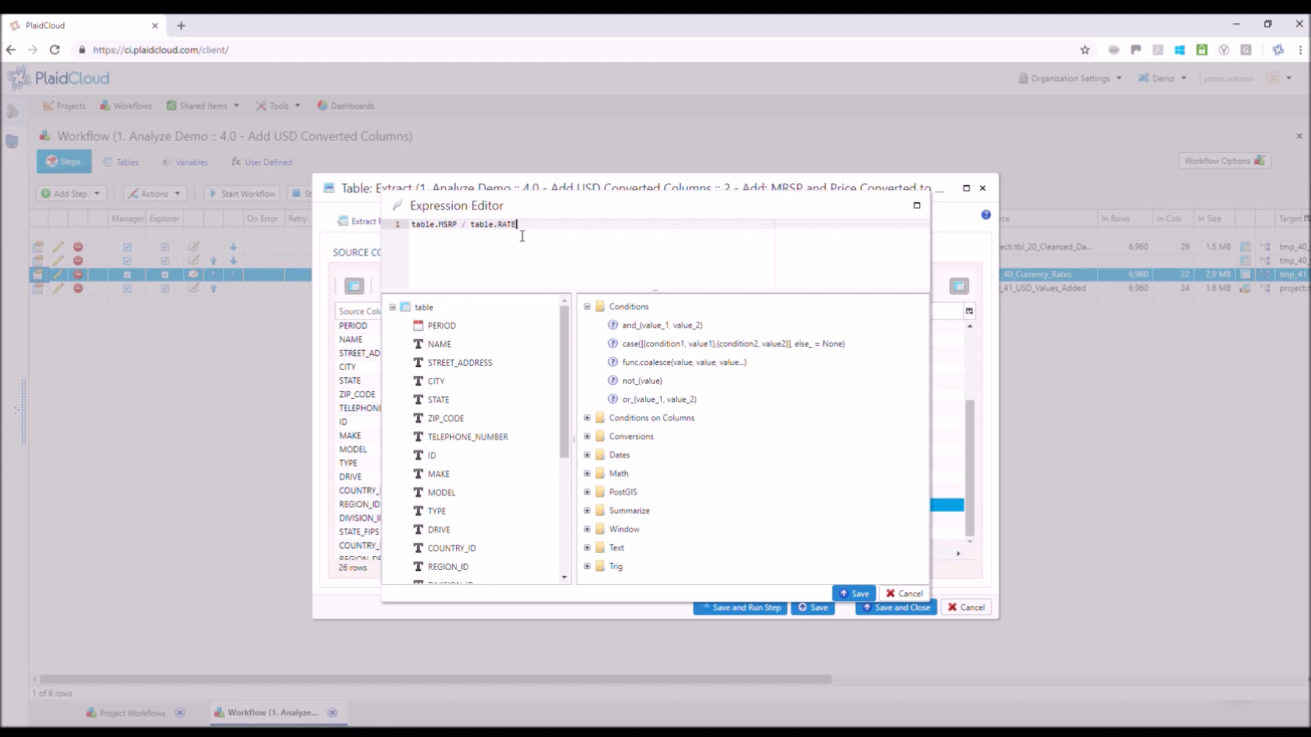
drag(506, 234, 412, 229)
drag(568, 420, 586, 578)
double_click(450, 518)
double_click(450, 578)
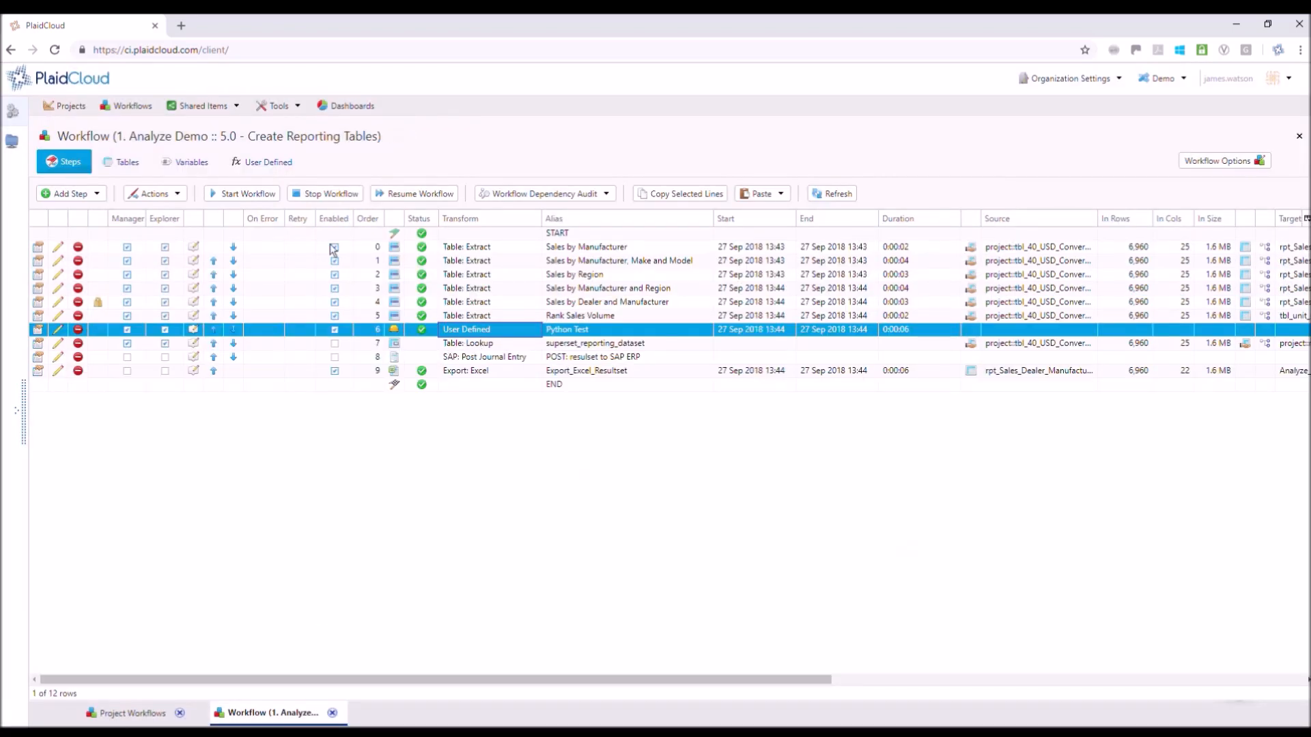
Open the user-defined Test transform of the reporting workflow, examine the Python line that changes NAME, and close the editor
click(282, 176)
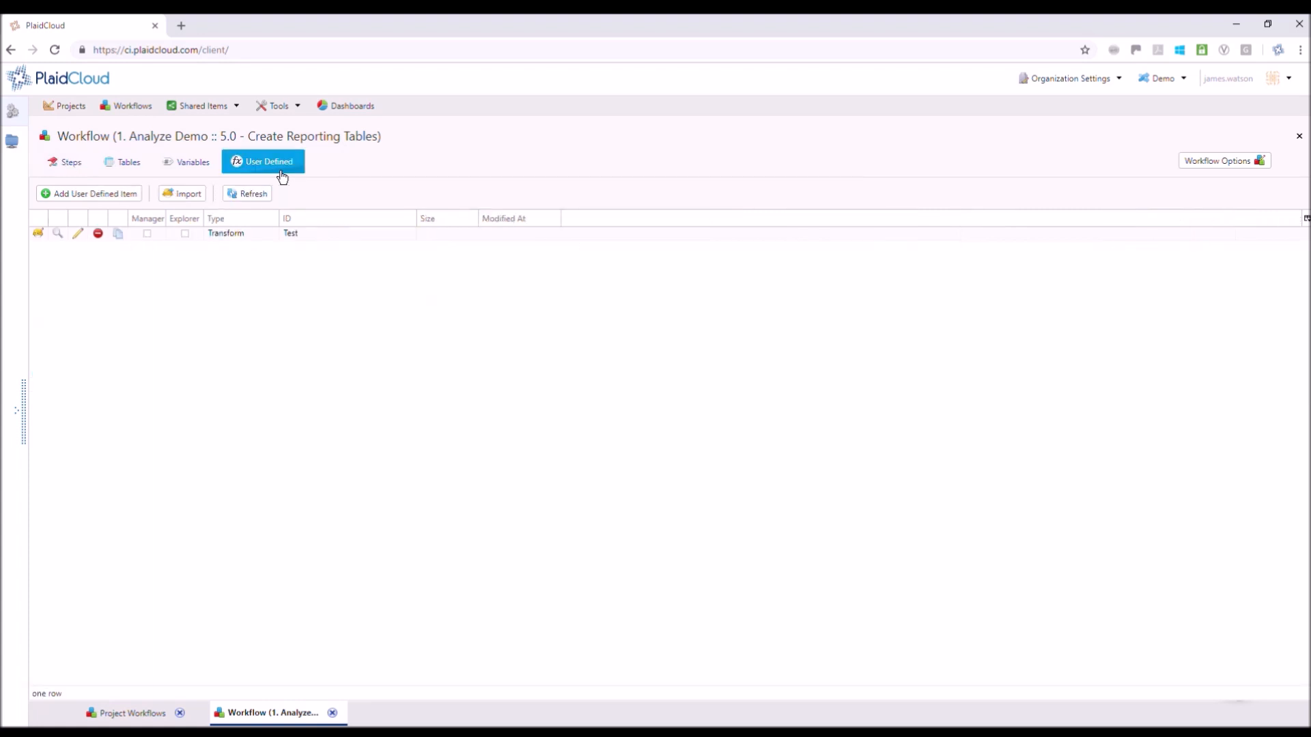
click(269, 236)
click(42, 244)
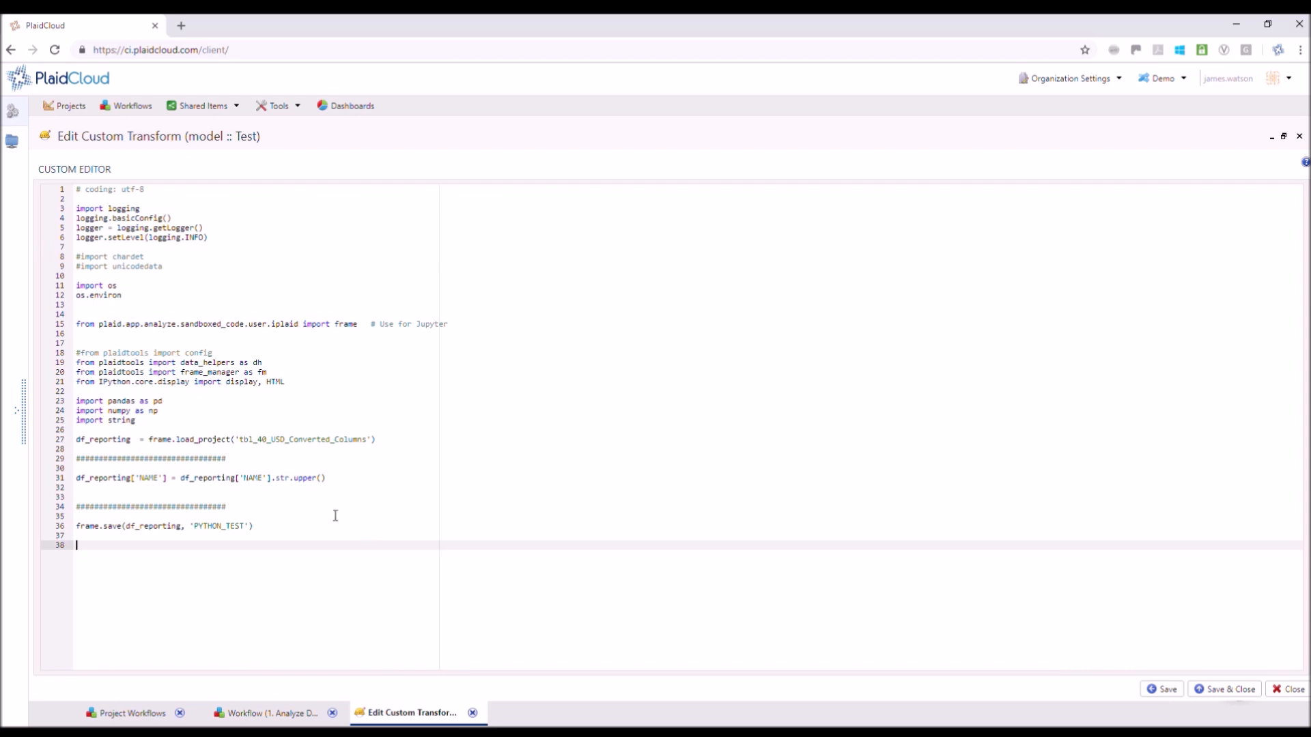
drag(366, 483, 77, 481)
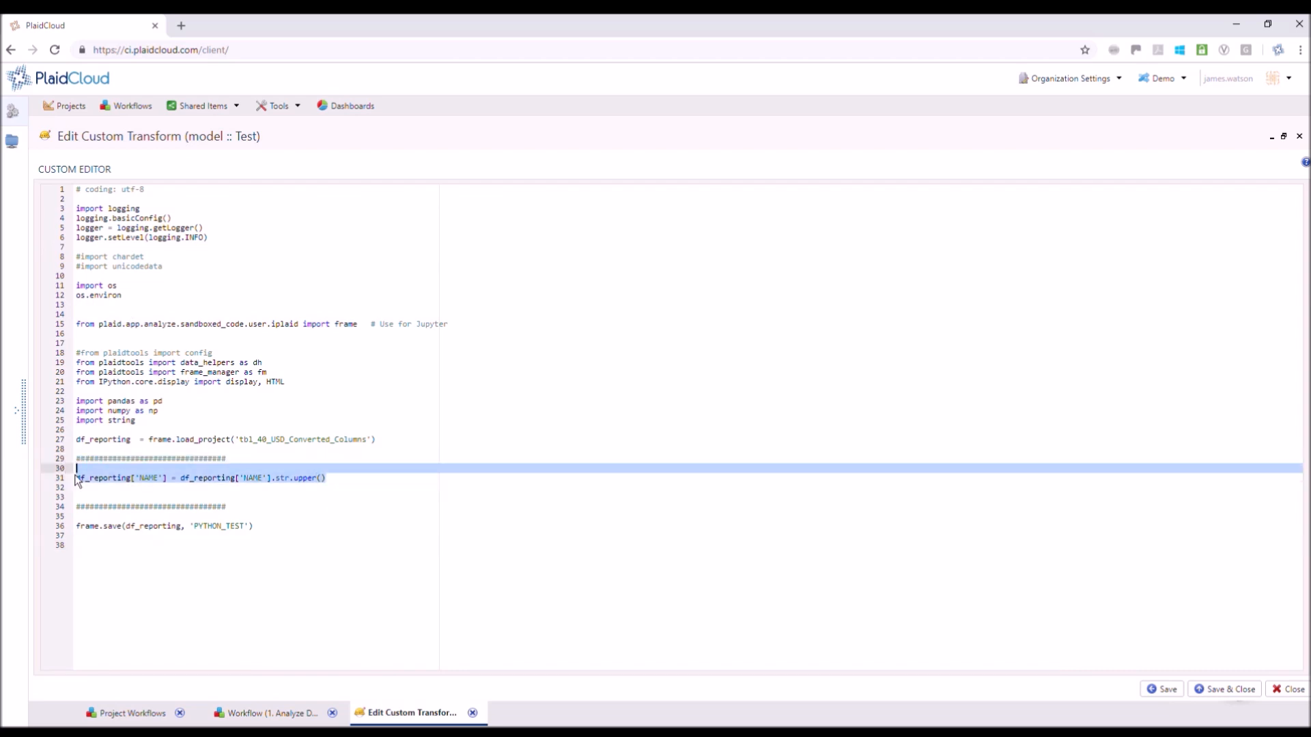
click(1299, 136)
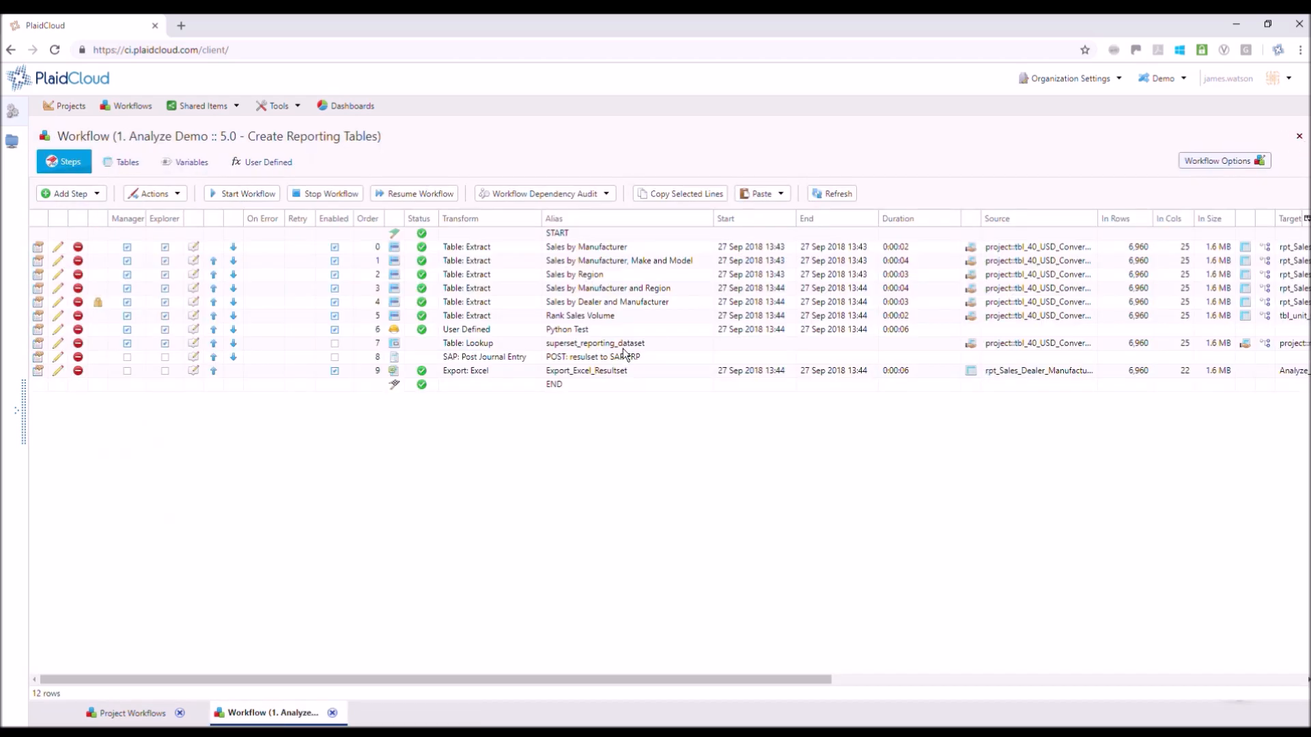
Review the SAP journal entry and Excel export steps, and show the table data selection of the Sales by Region extract
click(516, 363)
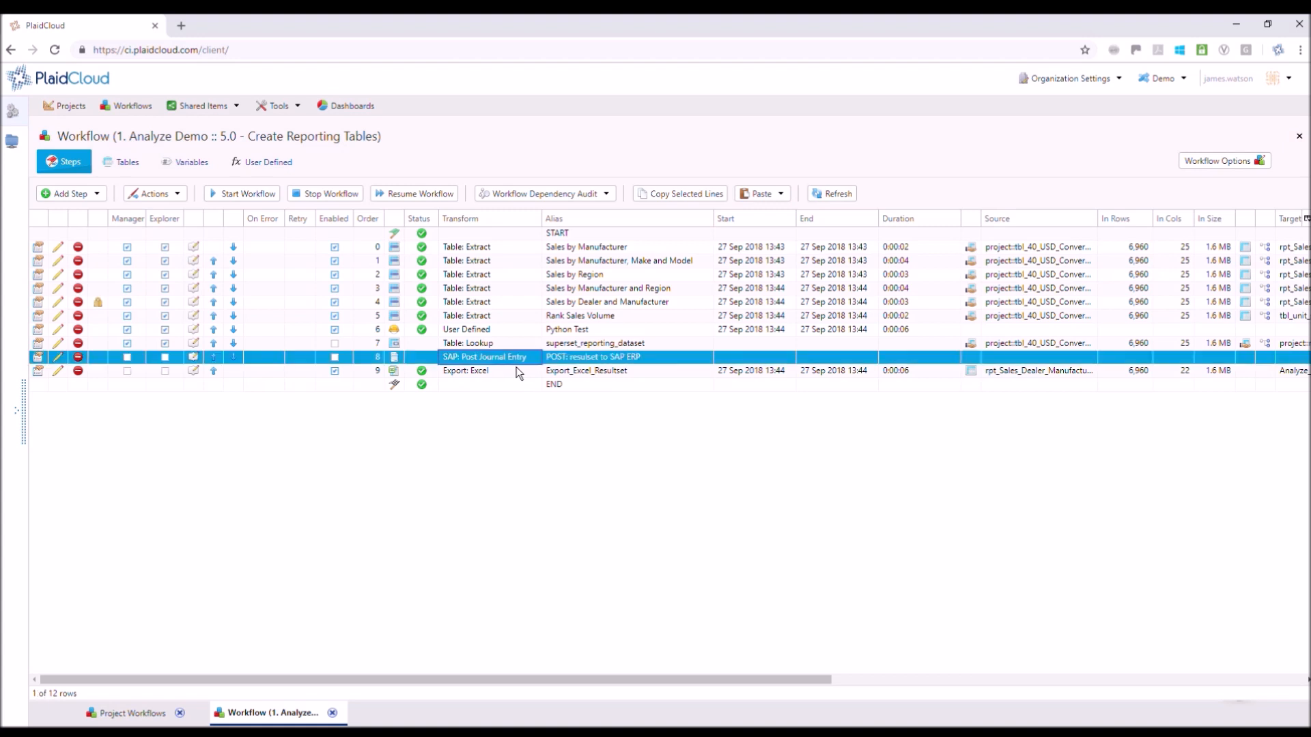
click(498, 376)
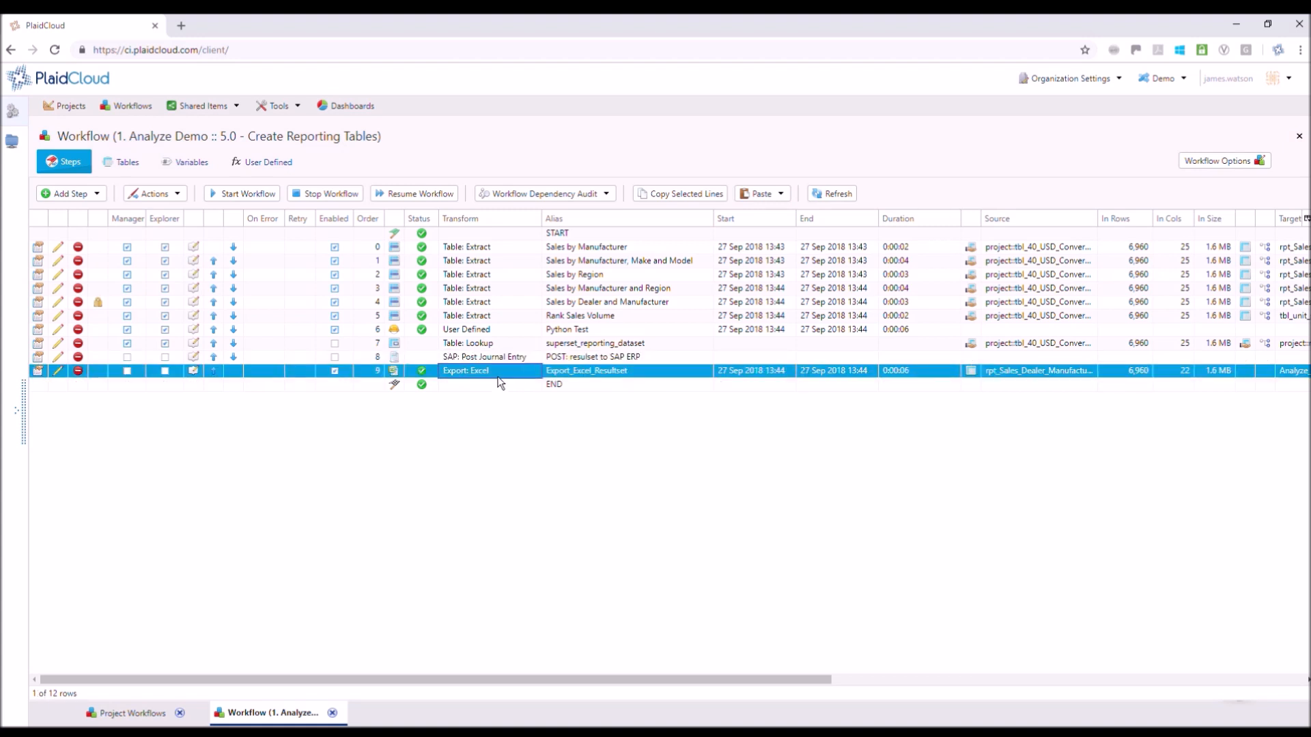
click(510, 276)
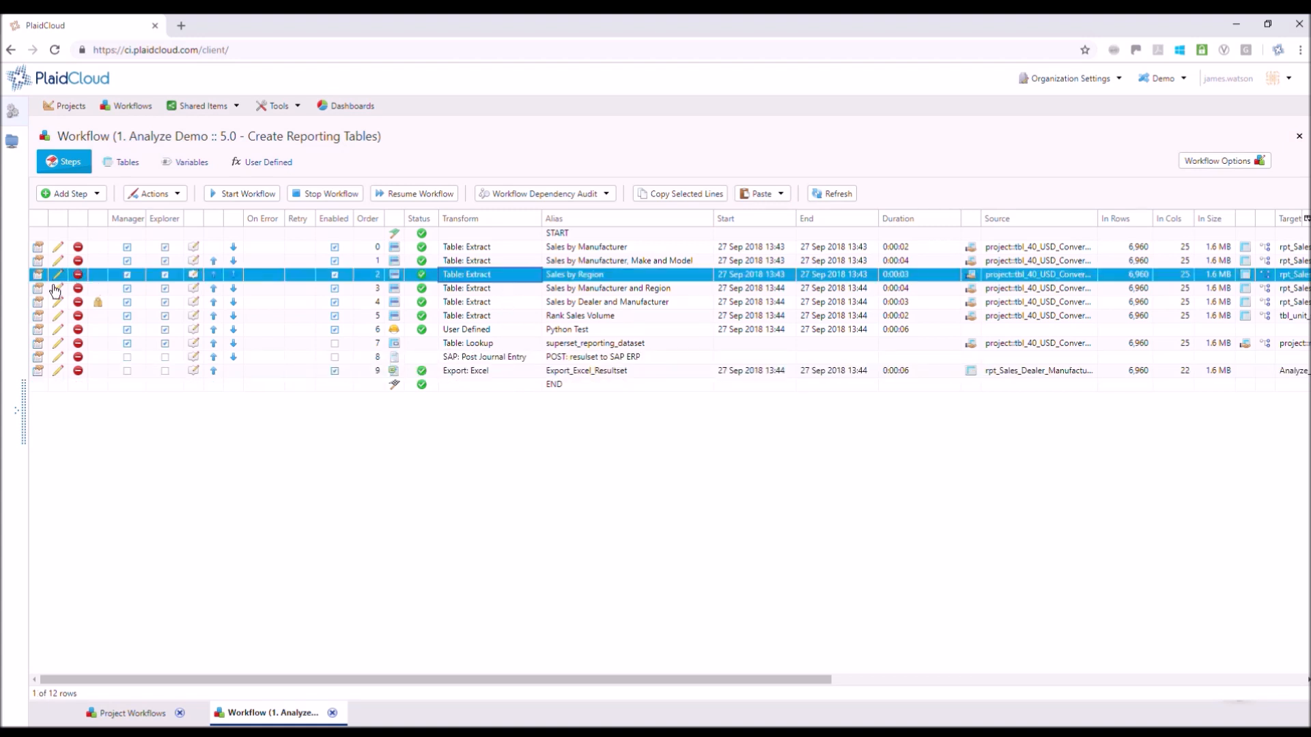
click(57, 276)
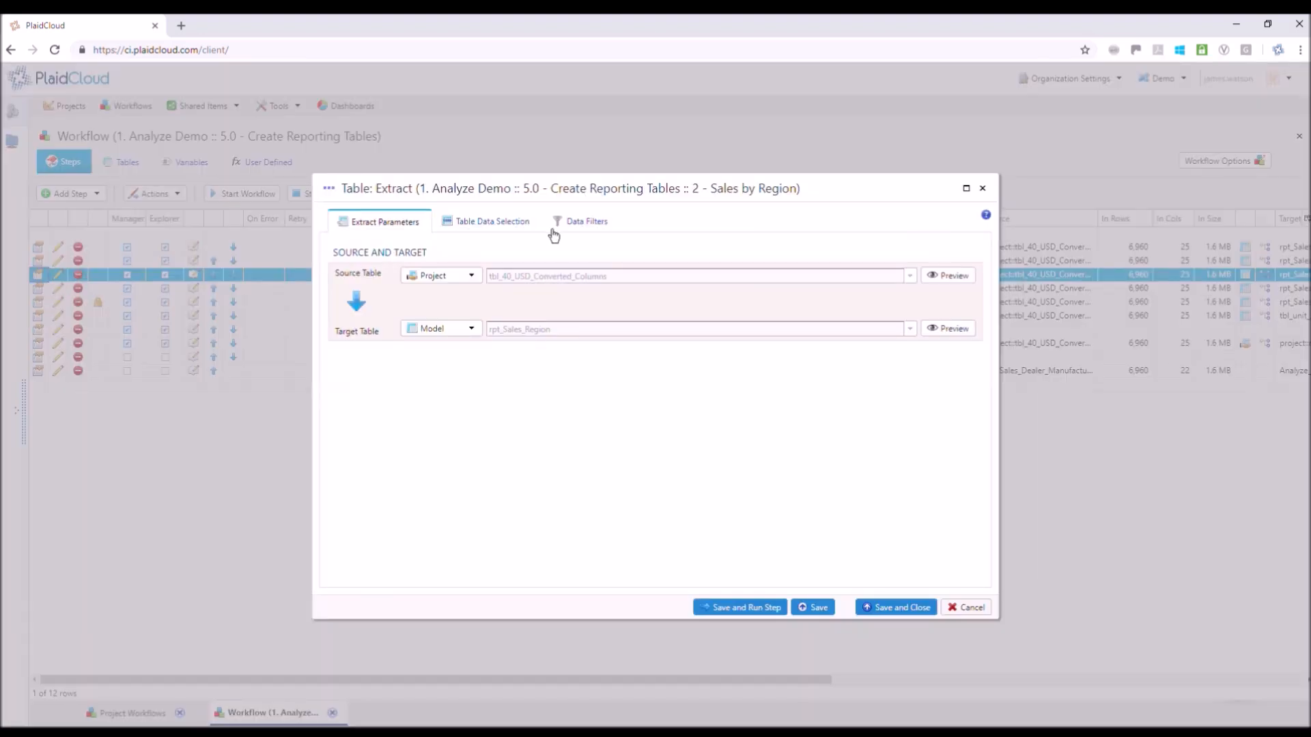
click(529, 230)
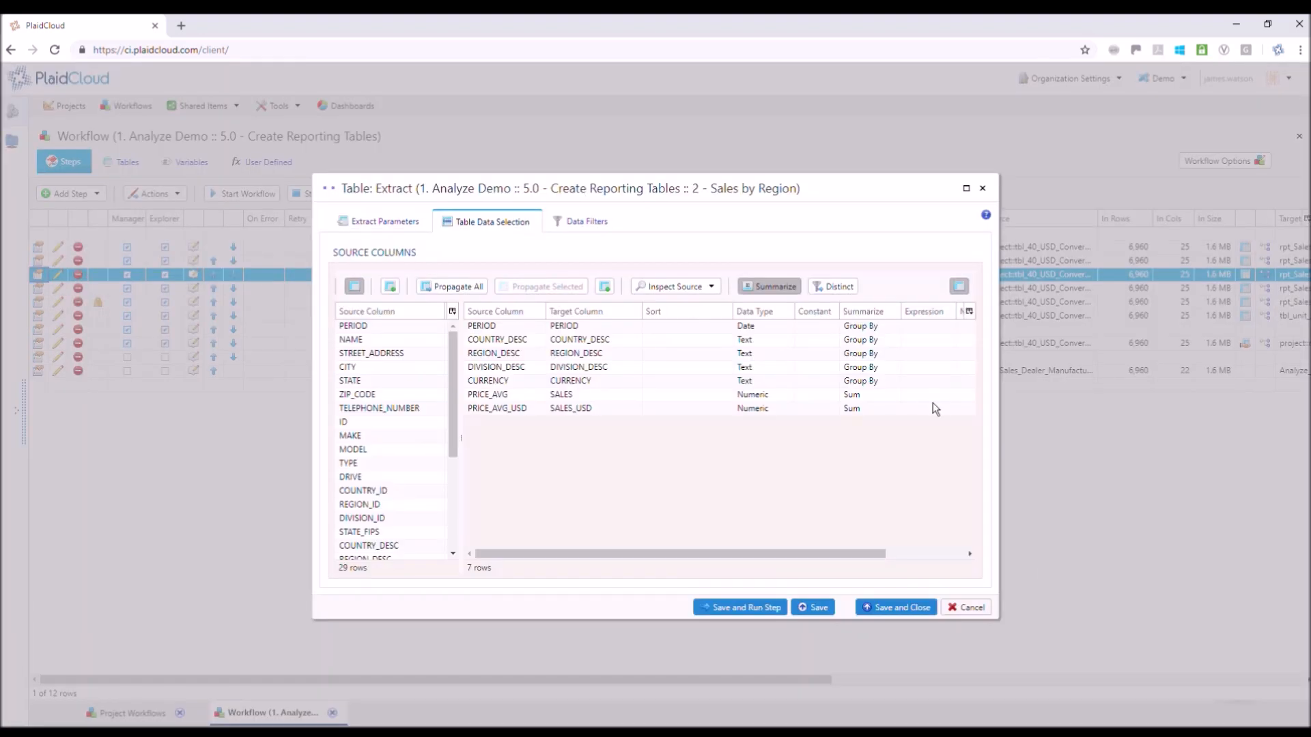
Examine the Group By and Sum settings of the Sales by Region columns, and close the extract without saving
click(887, 339)
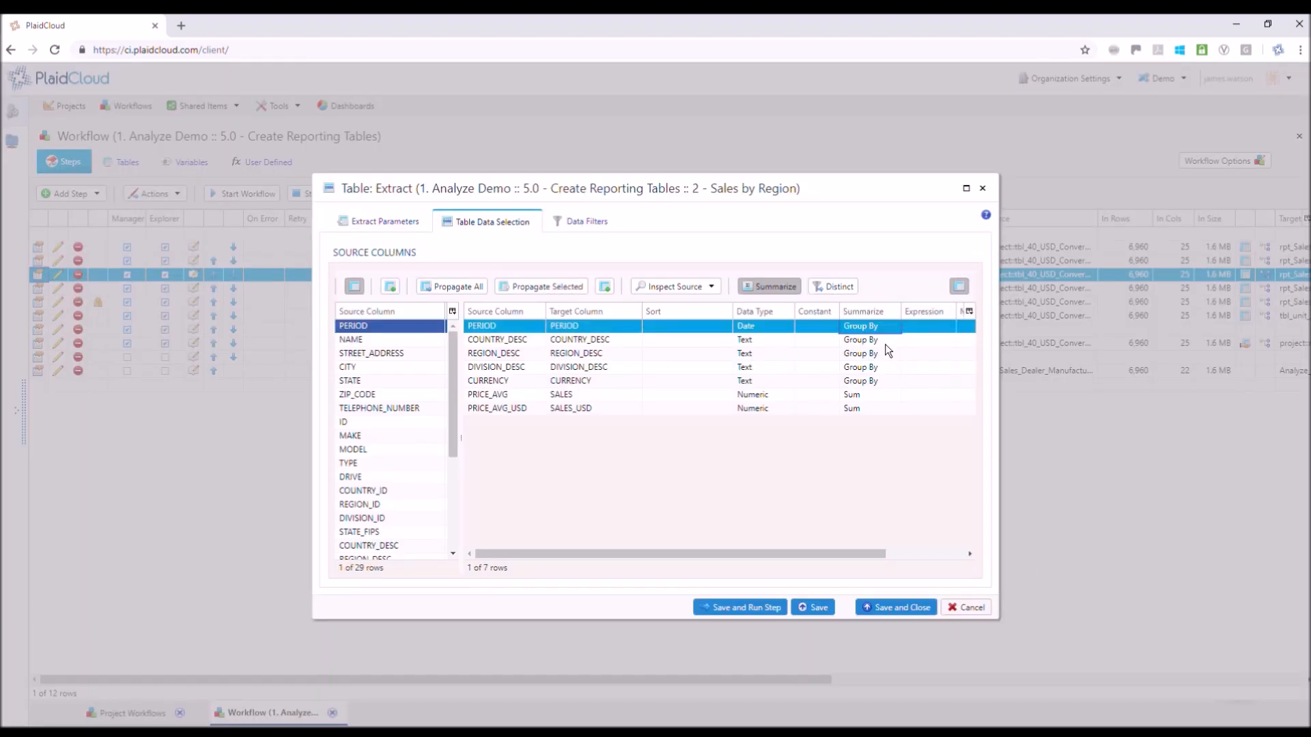
click(868, 409)
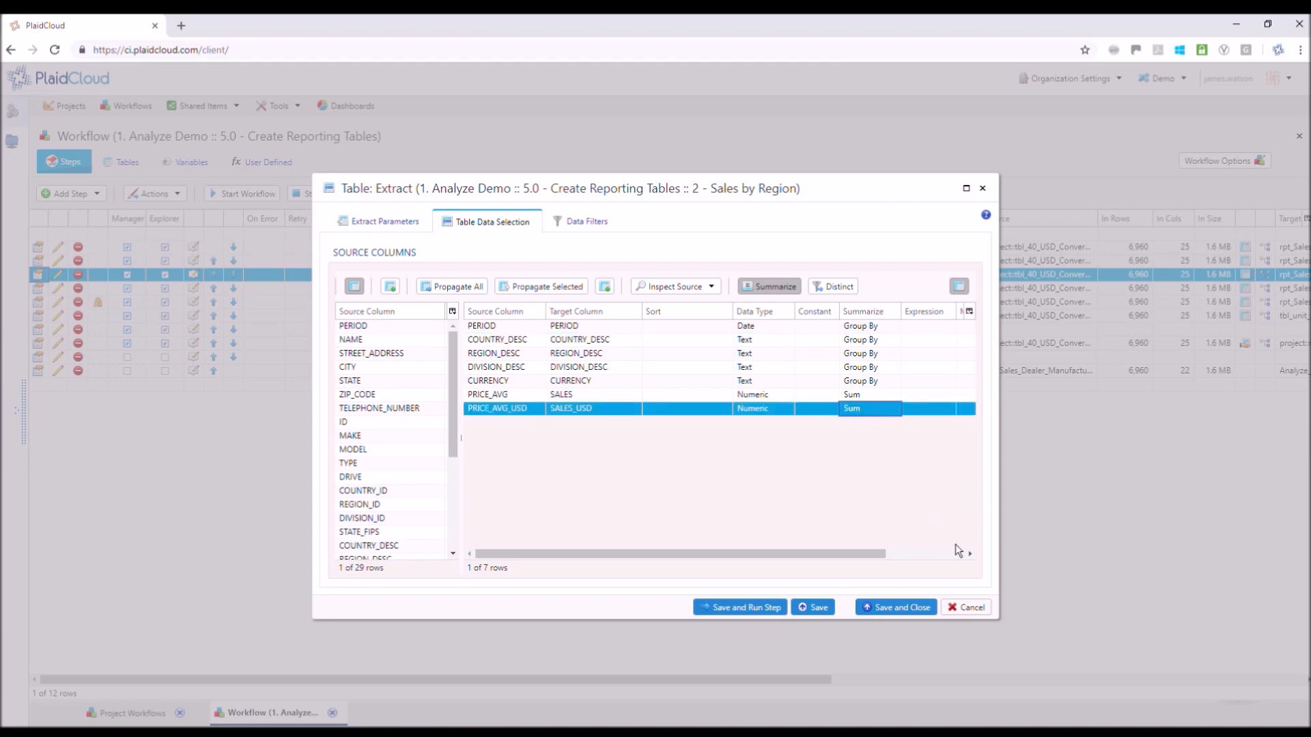
click(965, 607)
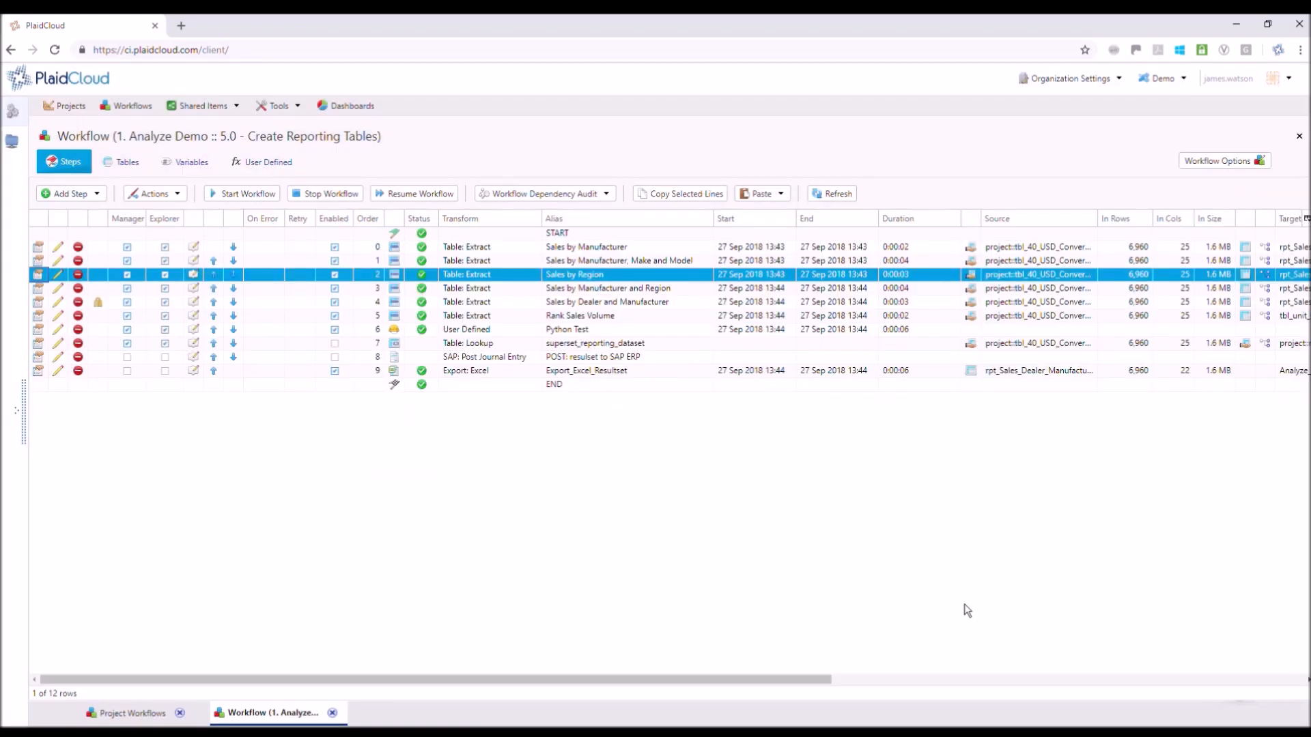
Open the Demo_CarSalesExplorer dashboard and filter its region to West Region
click(349, 107)
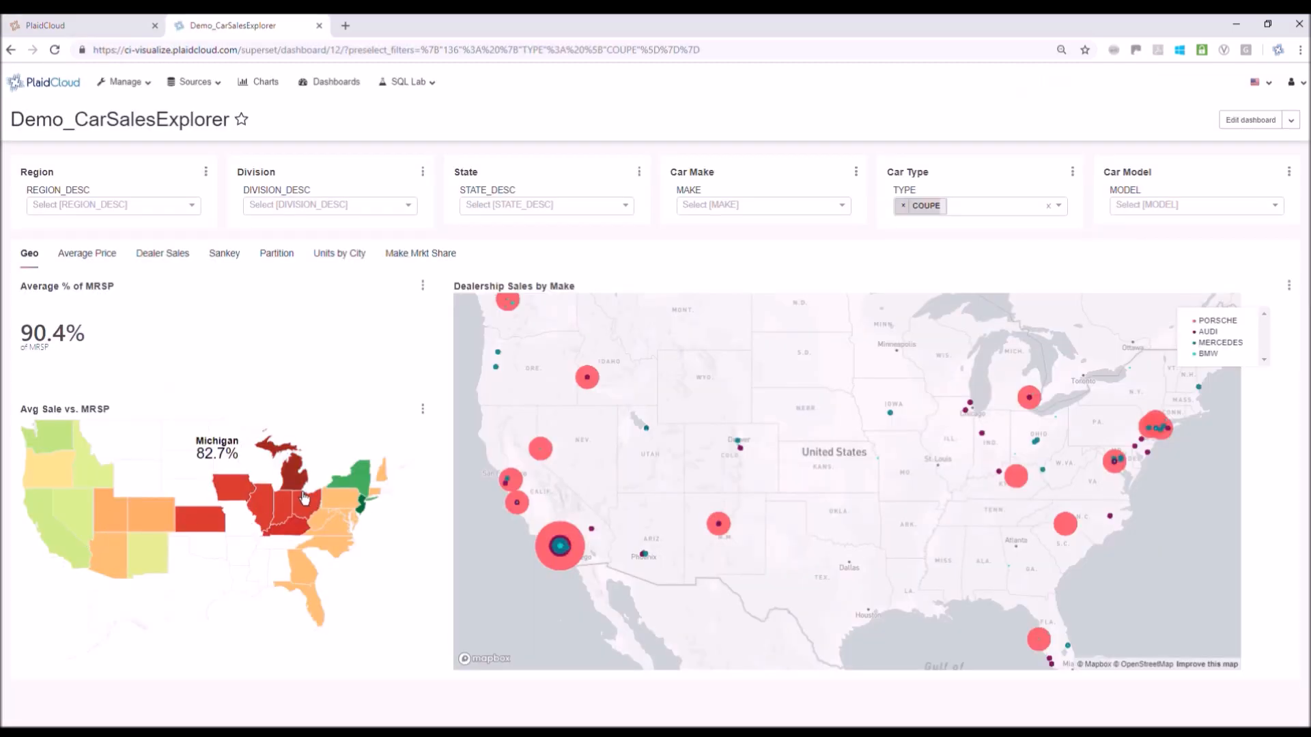
click(194, 207)
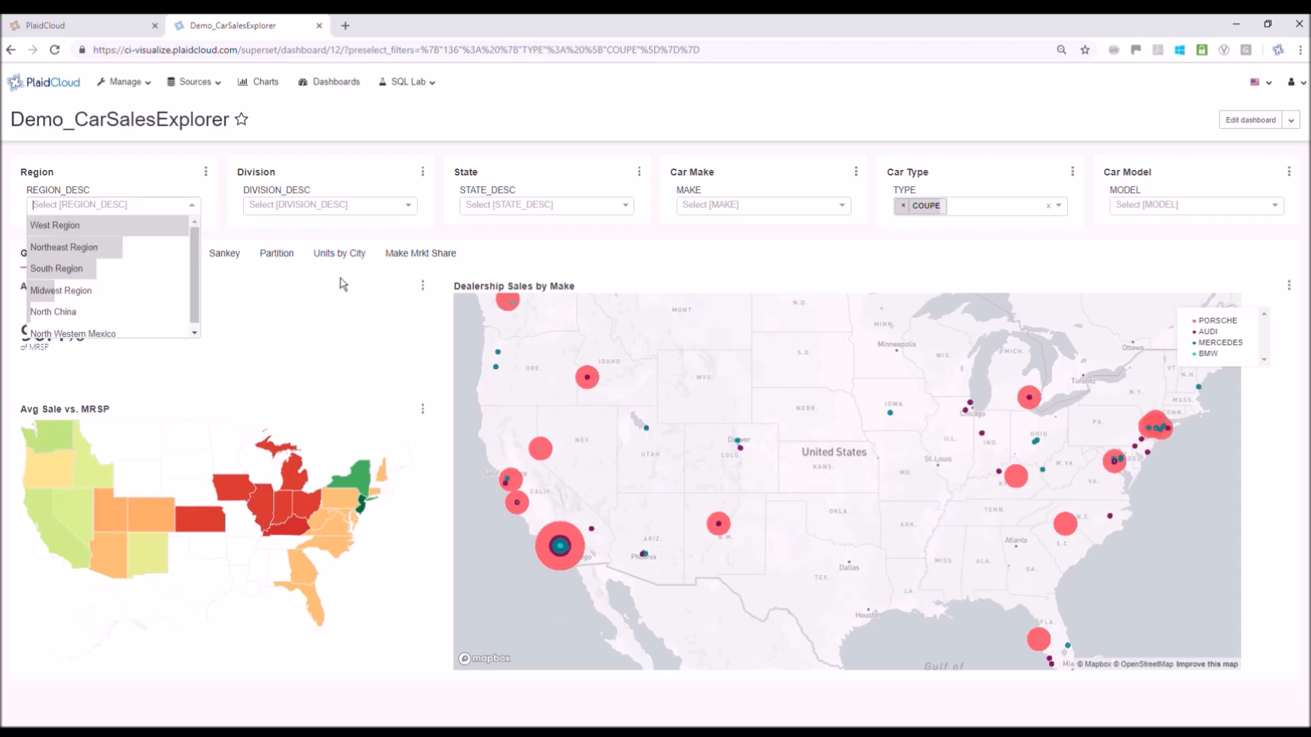
key(Return)
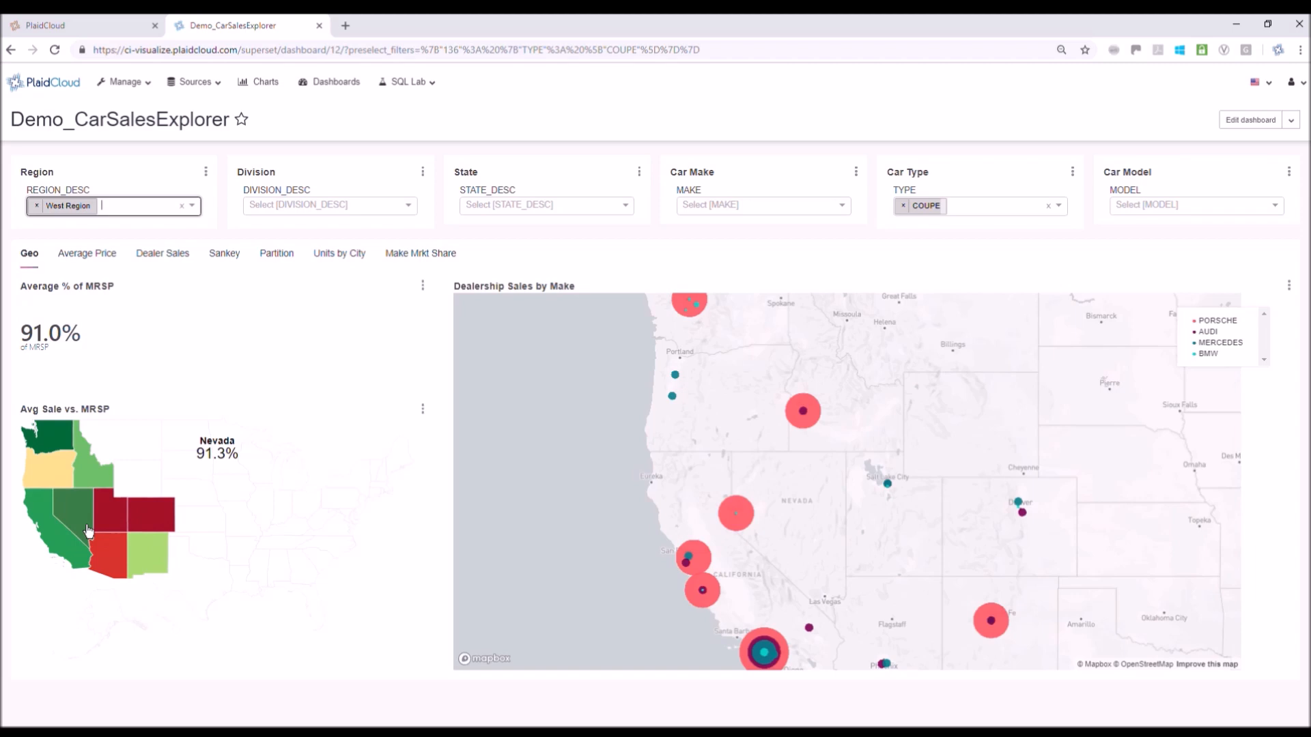
Zoom the Avg Sale vs. MRSP map in on the western states, and show the Average Price charts
click(71, 510)
click(349, 548)
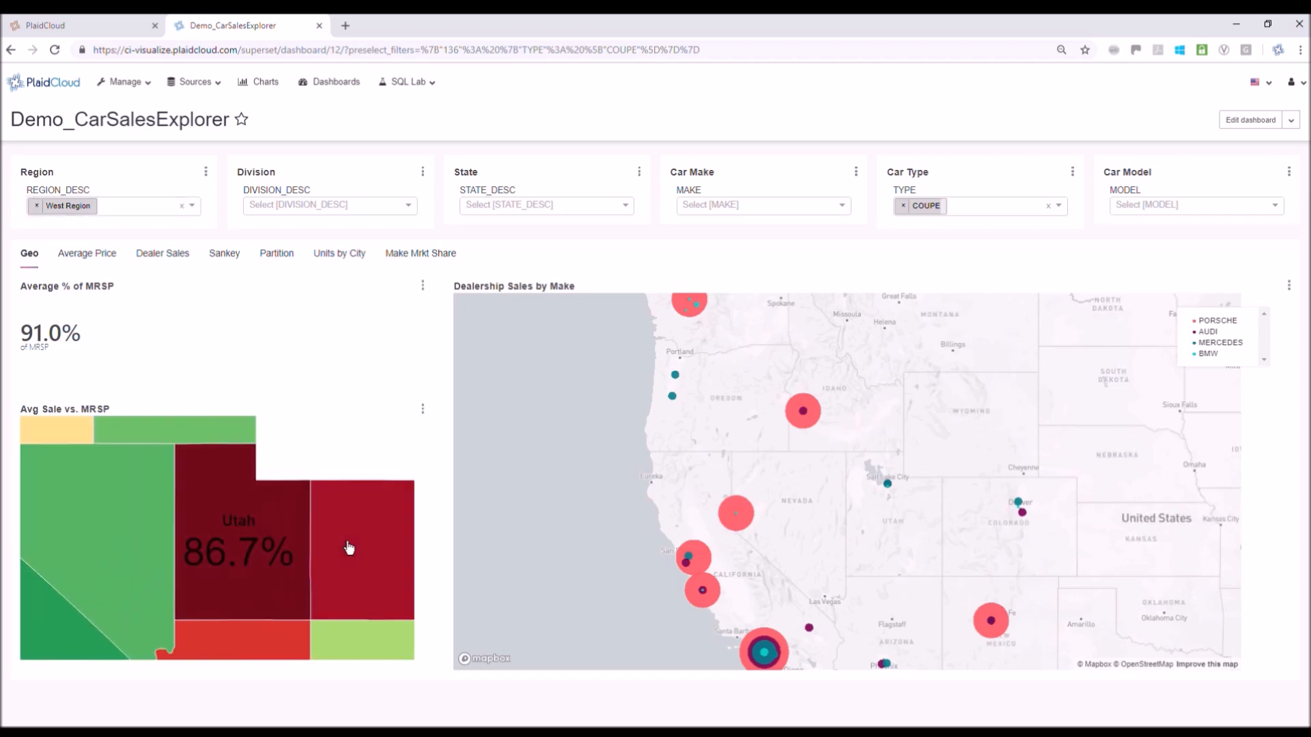
click(110, 254)
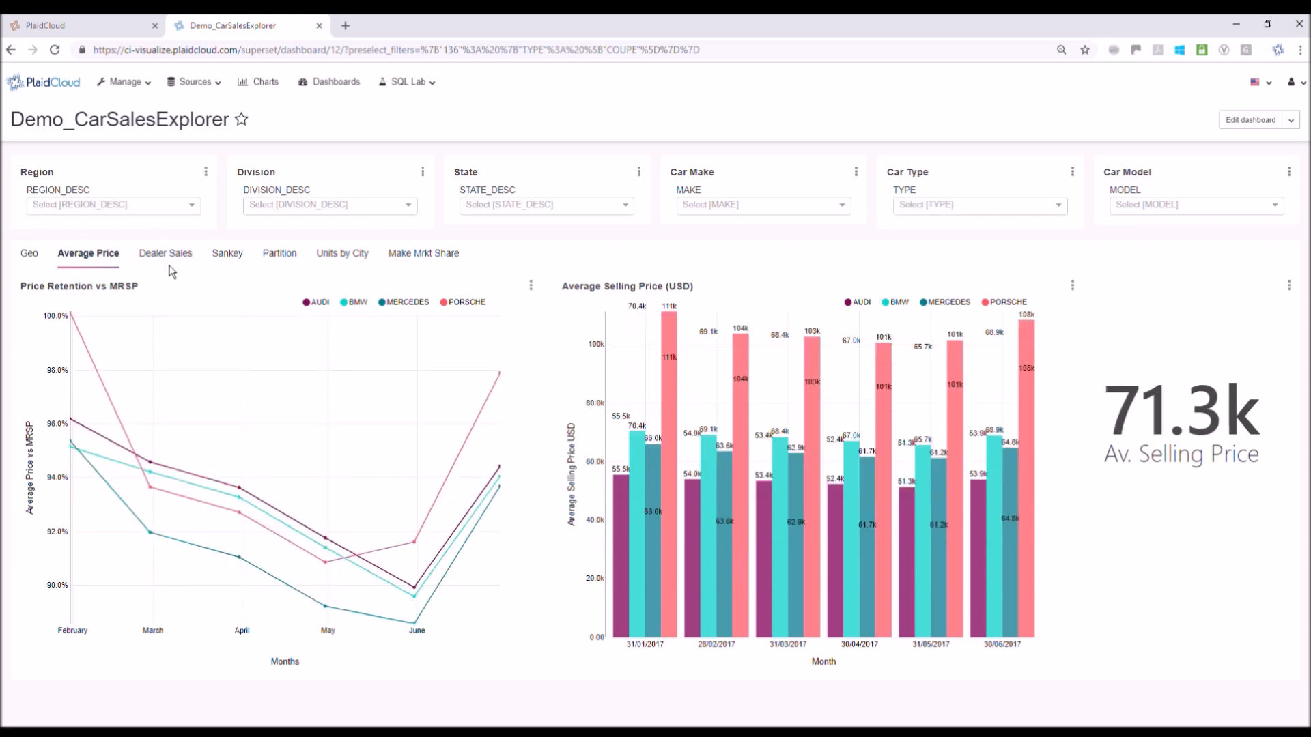
Show the Sankey chart of sales volumes by state and filter it to Northeast Region
click(242, 263)
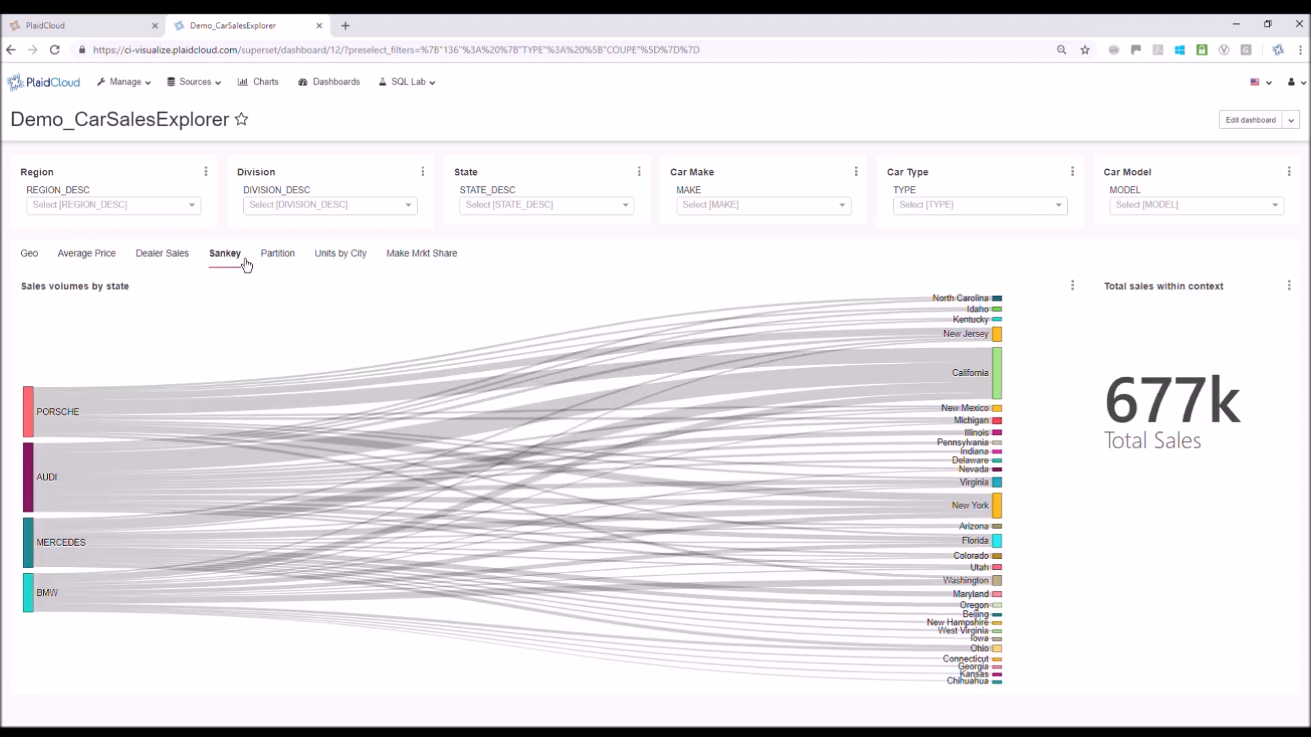
click(191, 206)
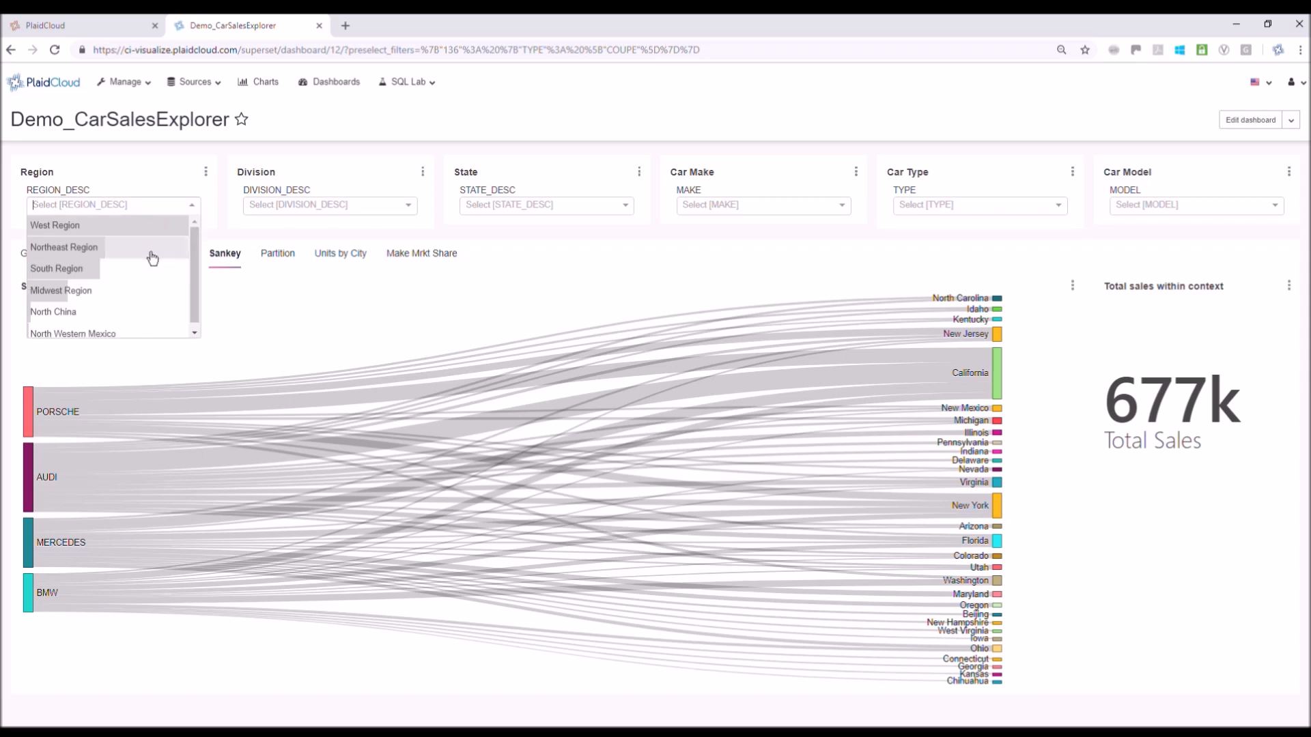
click(151, 250)
Show the Dealer Sales charts and filter the dealer city to New York
click(159, 266)
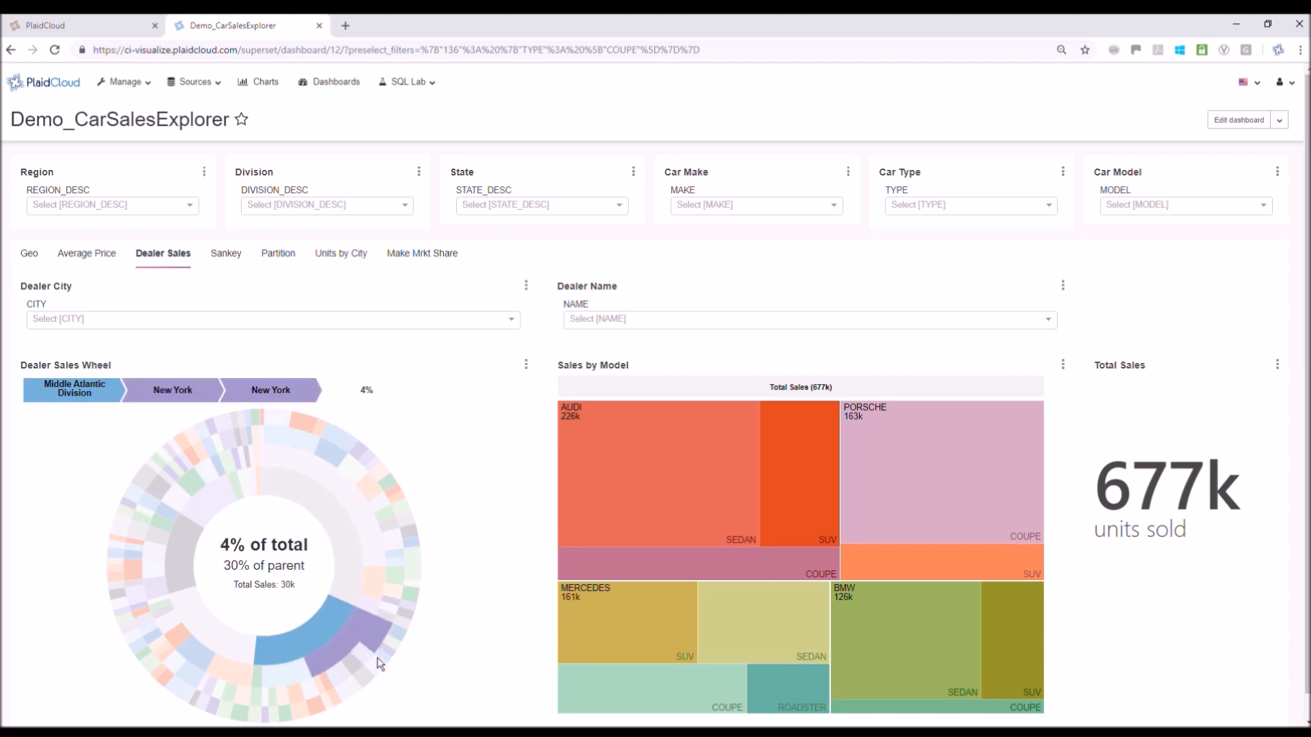
click(513, 321)
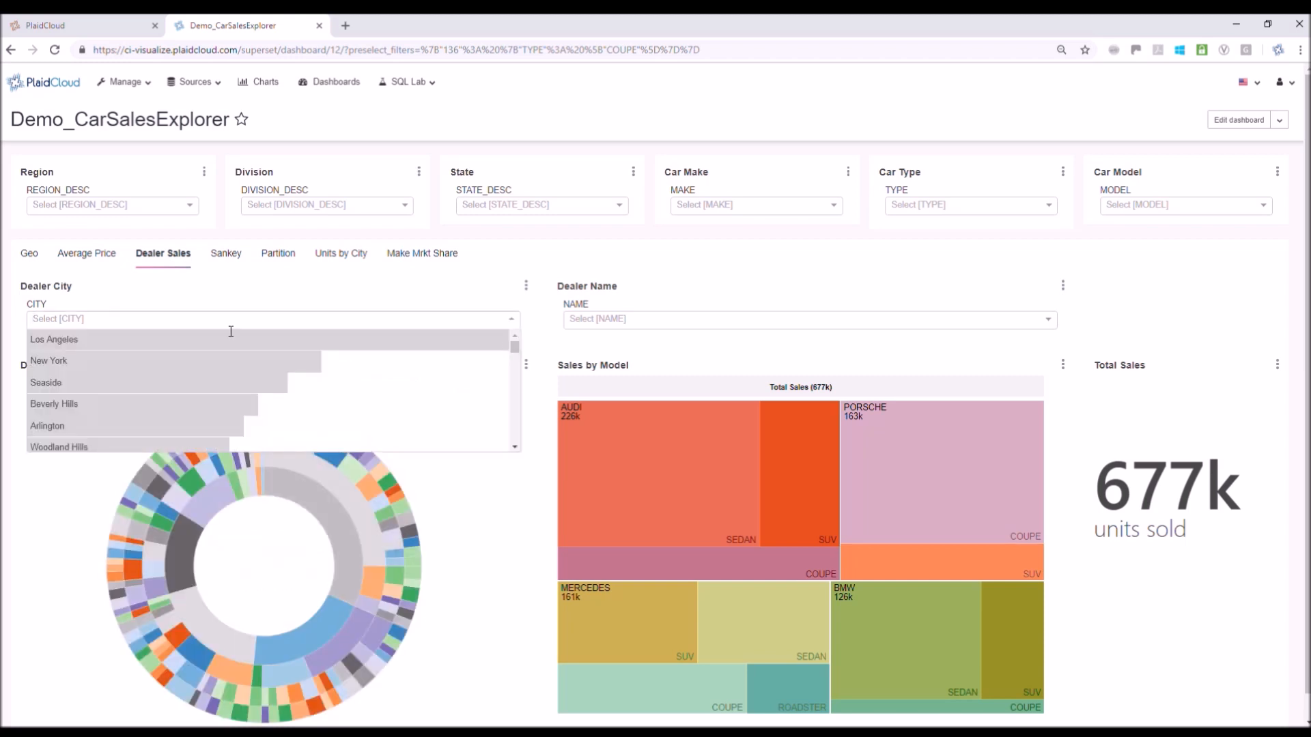
click(205, 362)
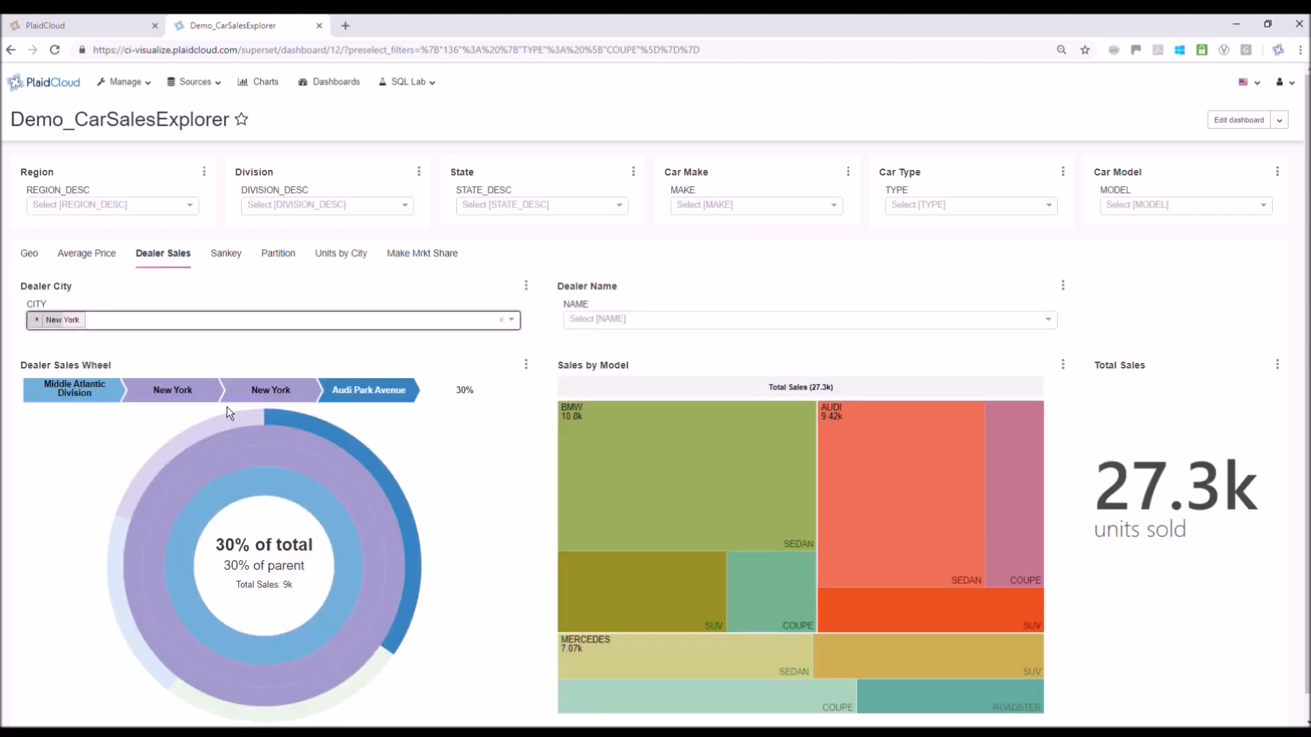
Return to the Geo charts and zoom the Avg Sale vs. MRSP map in on New York state
click(37, 262)
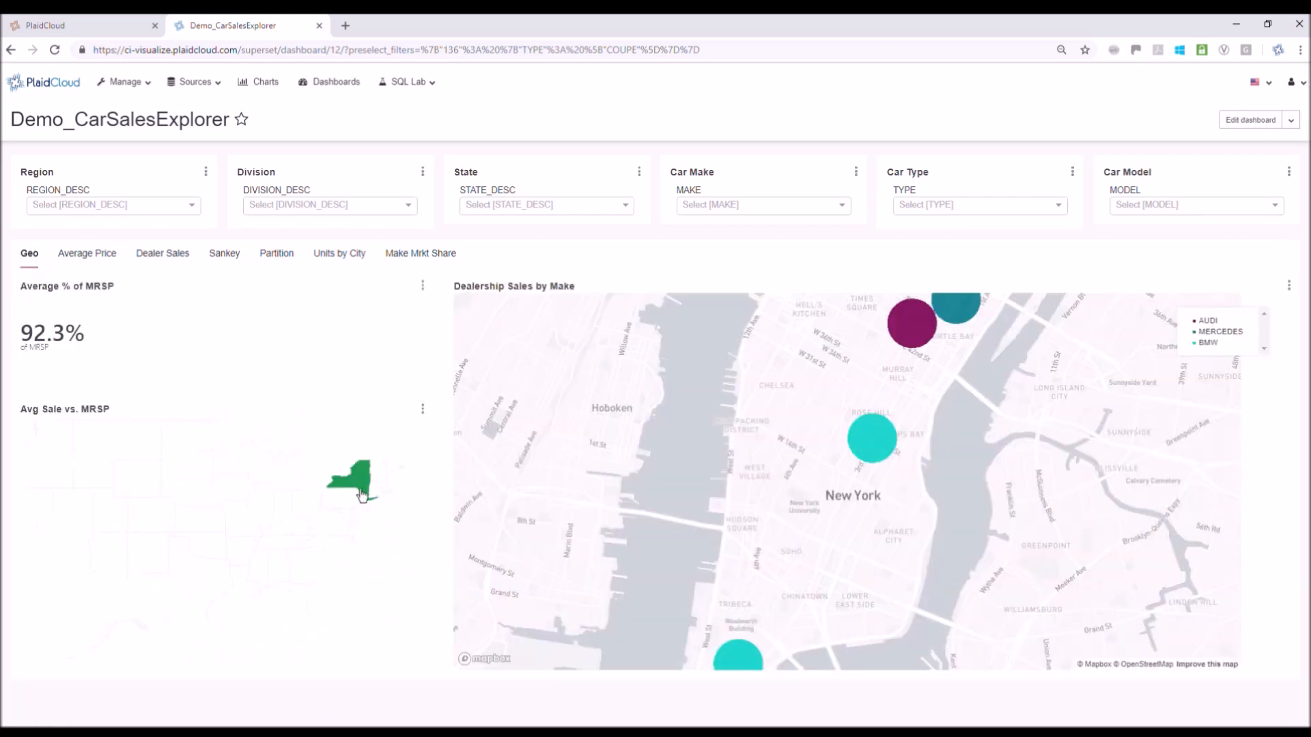
click(362, 494)
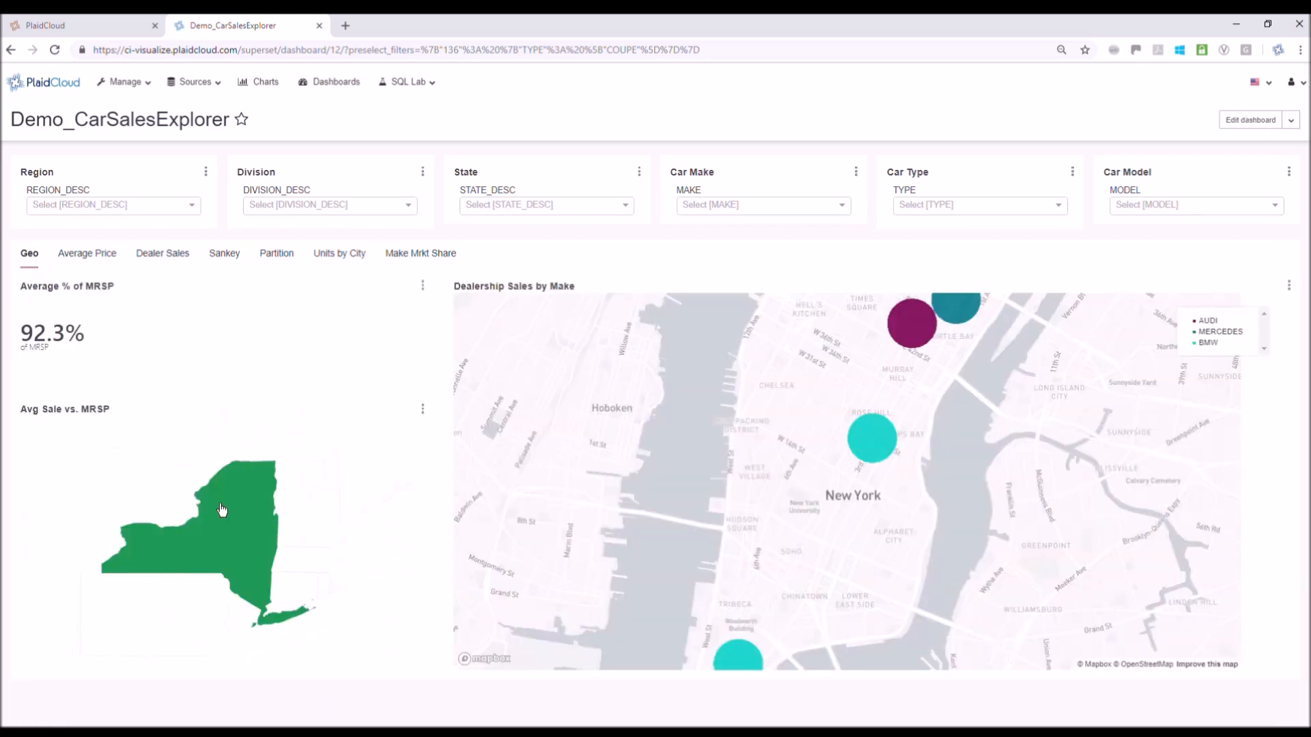